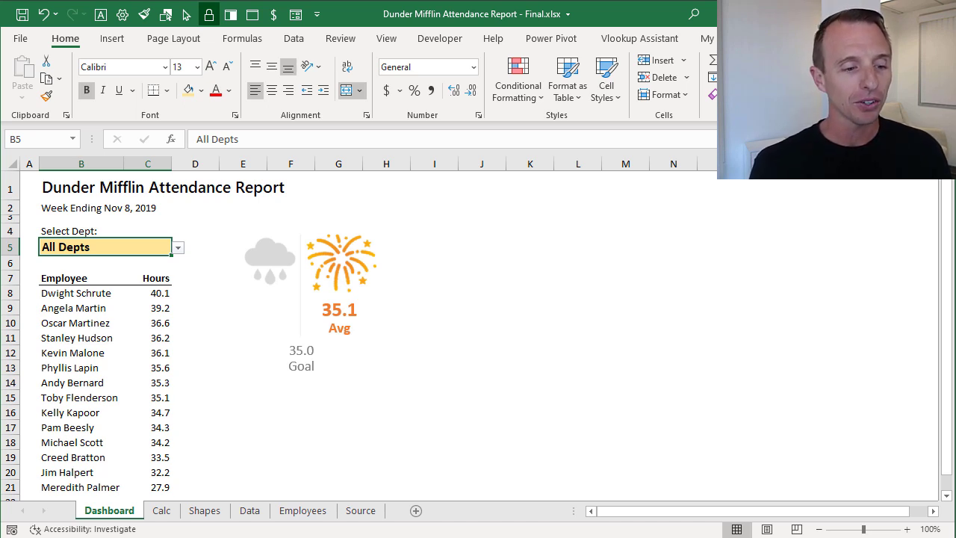
# Step: Switch to the Older Versions attendance workbook and expand the grouped columns on the Data sheet
pyautogui.hotkey('alt', 'Tab')
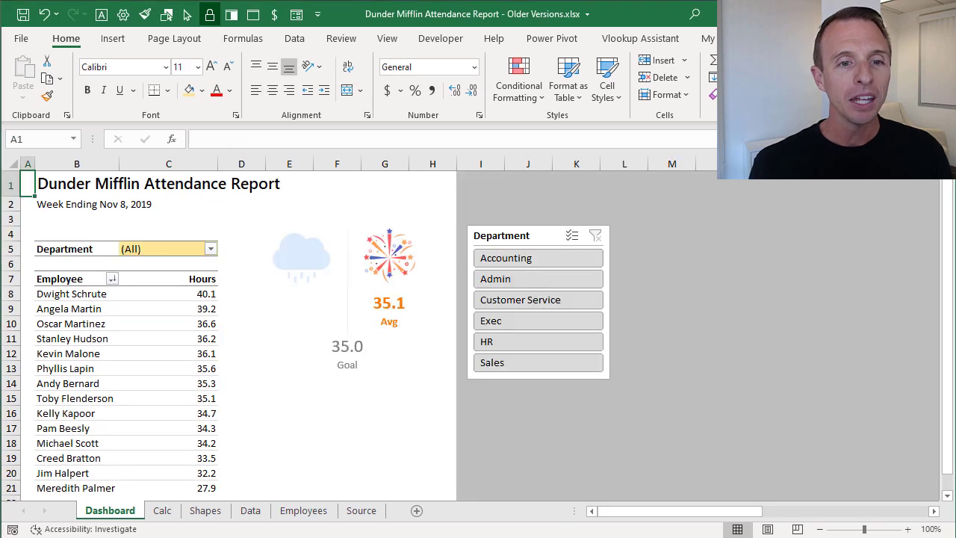
pyautogui.moveTo(170, 376)
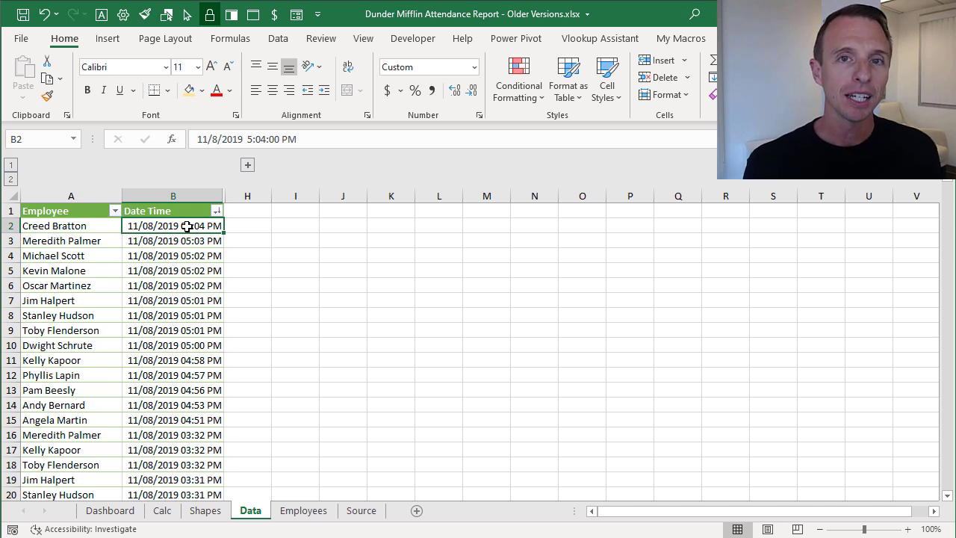
pyautogui.click(248, 165)
# Step: Inspect the In/Out formula in C2 and sort the data table by Date Time from newest to oldest
pyautogui.click(245, 226)
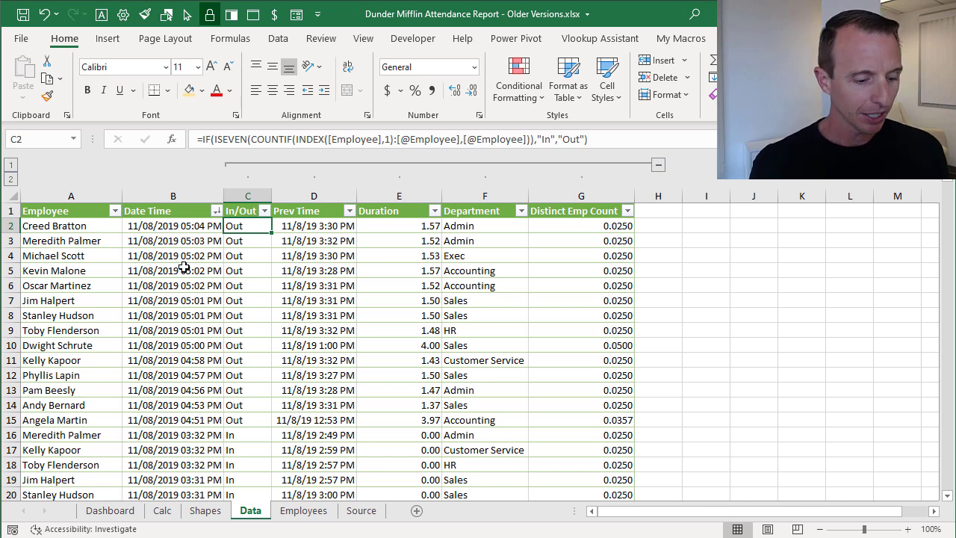
pyautogui.press('F2')
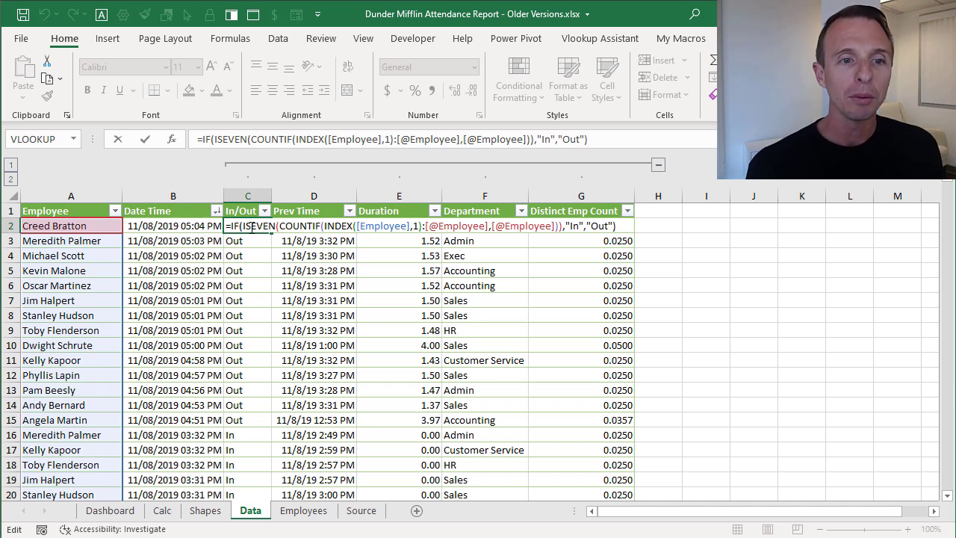
pyautogui.press('Escape')
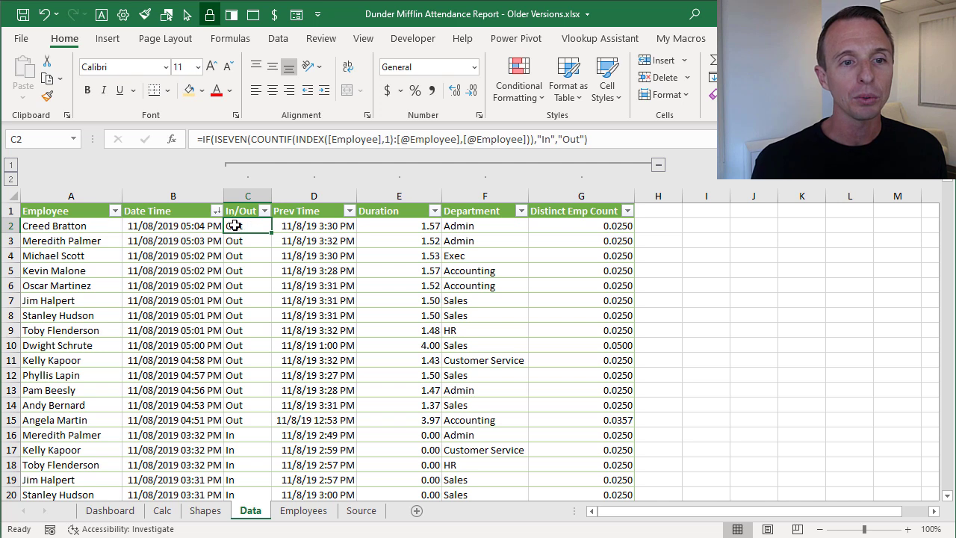
pyautogui.click(216, 210)
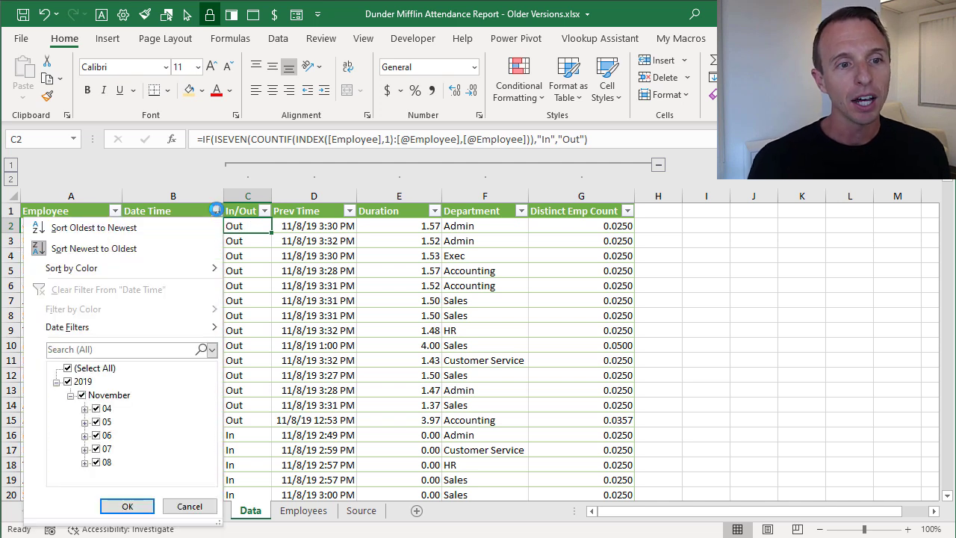
pyautogui.click(155, 247)
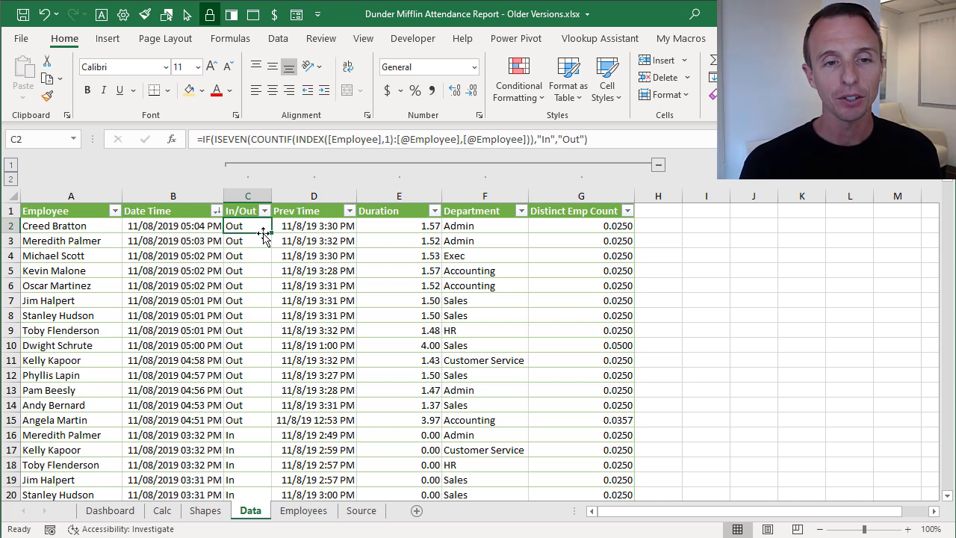
# Step: Examine the Prev Time VLOOKUP formula in D2 and the rows its lookup range covers
pyautogui.click(290, 224)
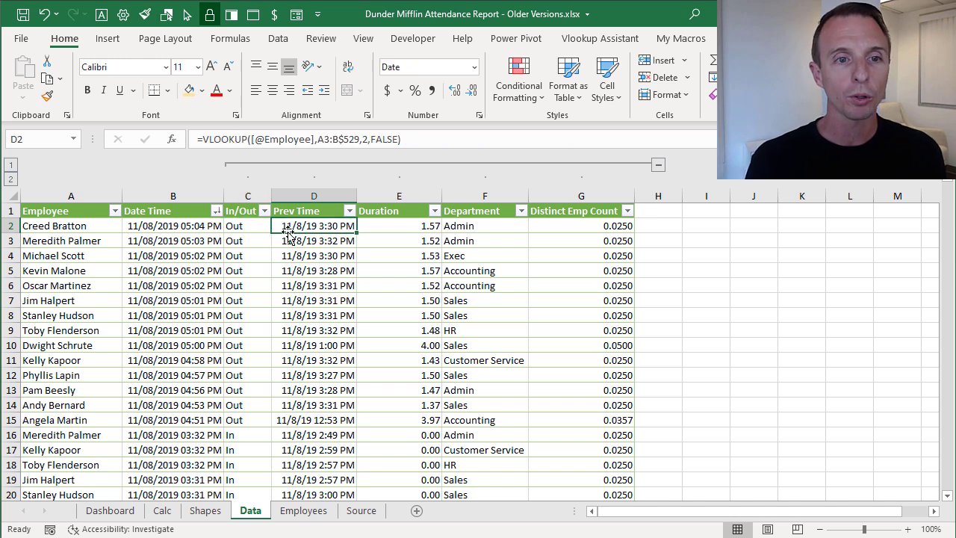
pyautogui.press('F2')
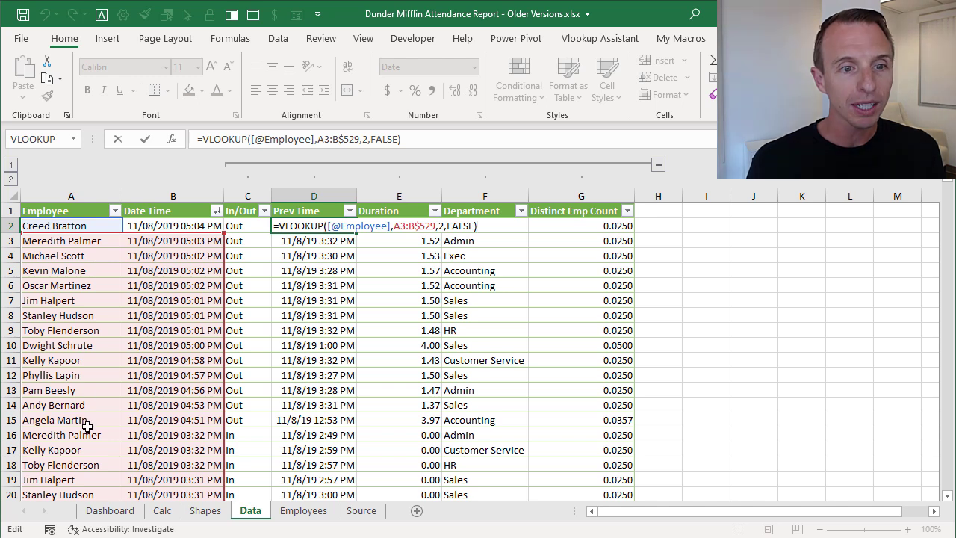
pyautogui.scroll(-2, 86, 432)
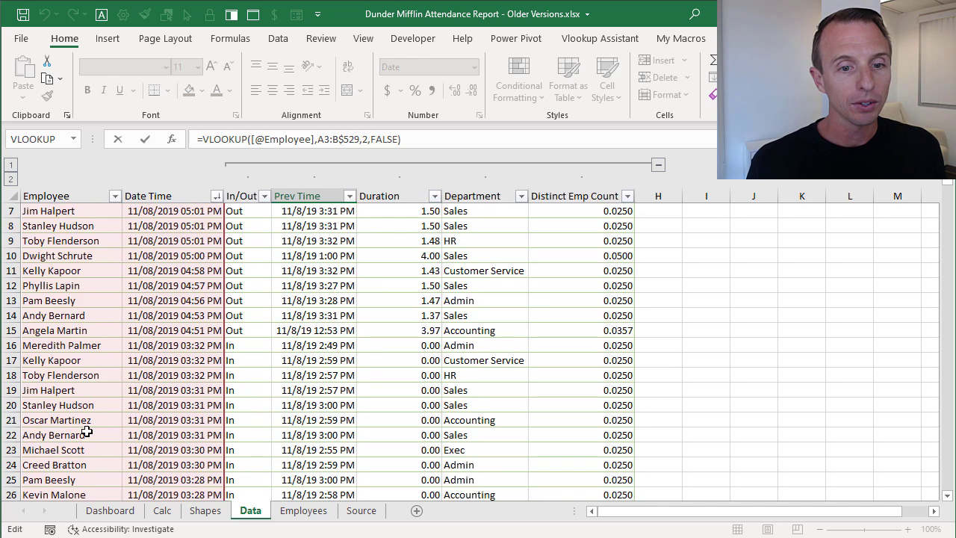
pyautogui.press('Escape')
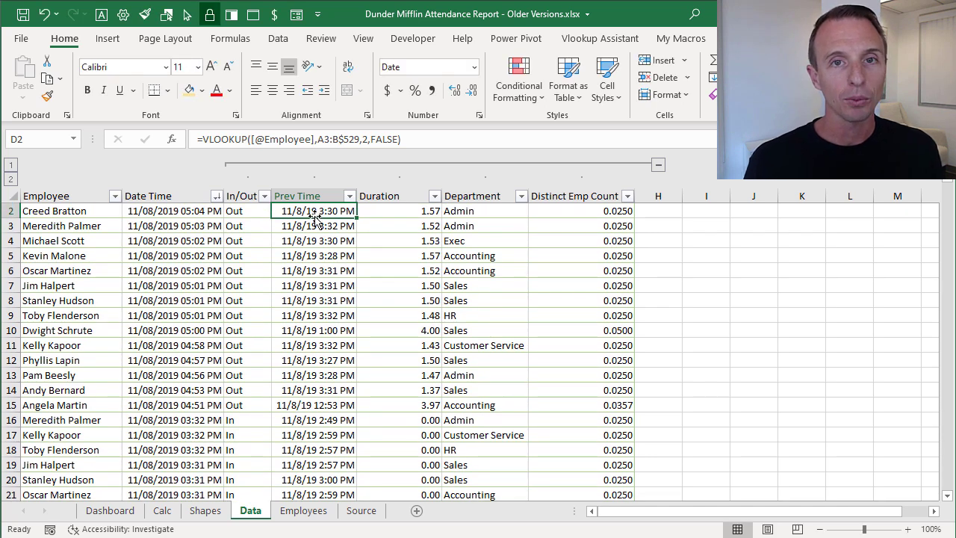
pyautogui.scroll(1, 315, 216)
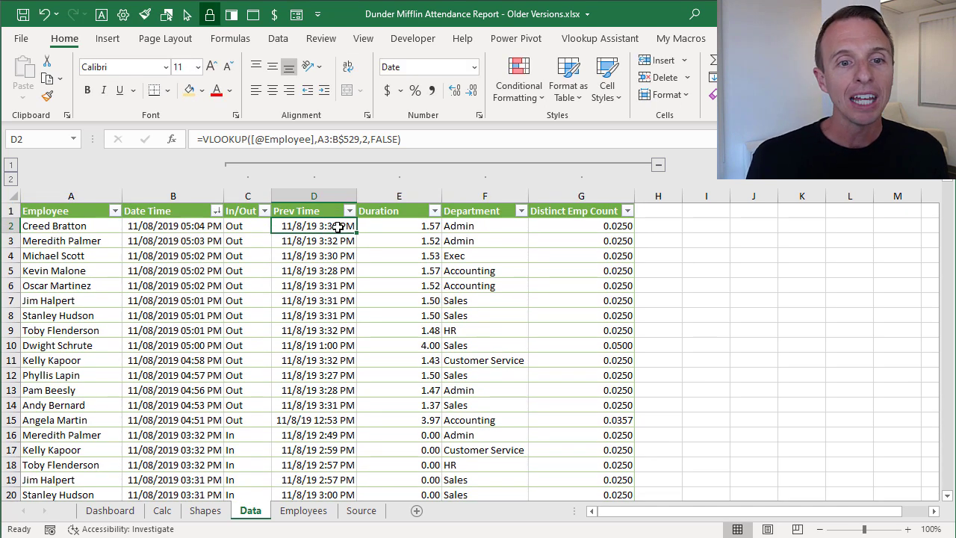
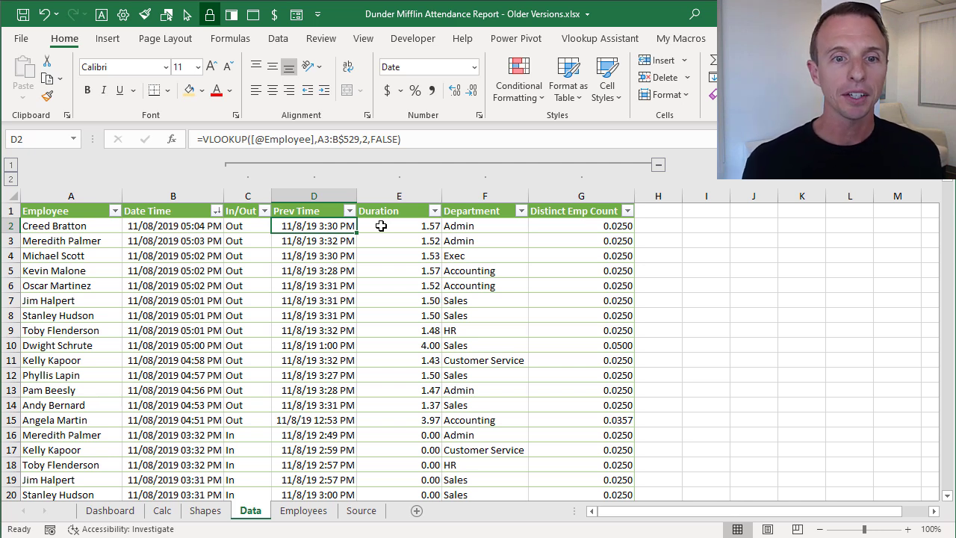
# Step: Examine the Duration formula in E2, highlighting the INDEX range used as the VLOOKUP table array
pyautogui.click(397, 226)
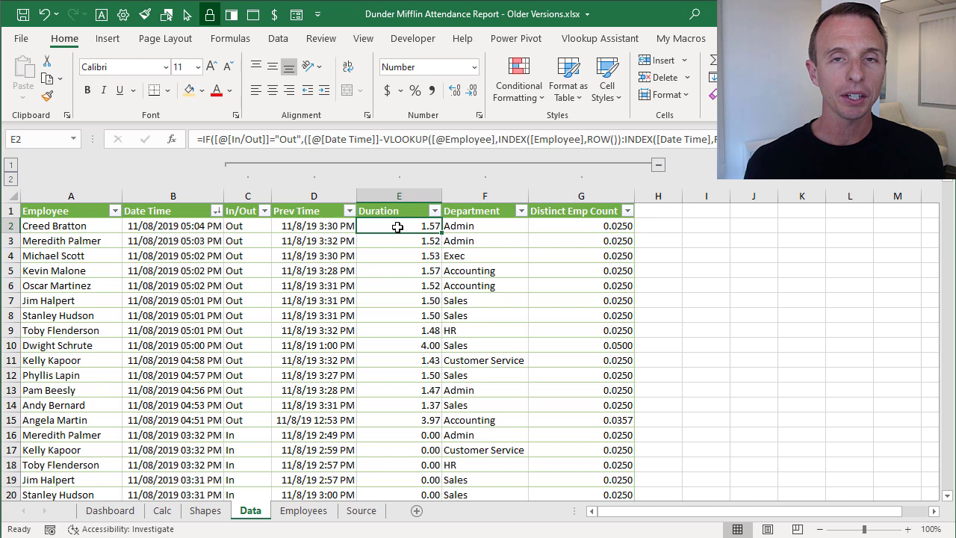
pyautogui.doubleClick(397, 226)
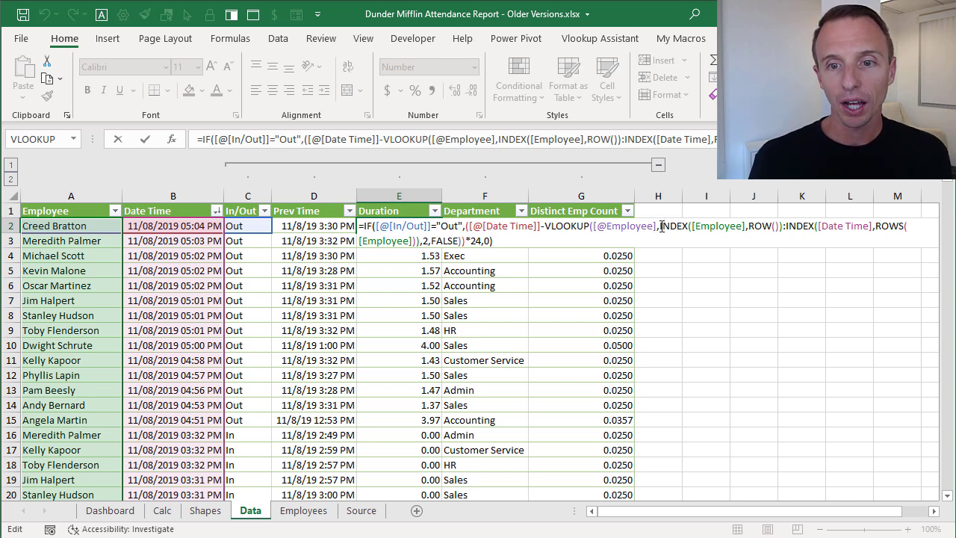
pyautogui.moveTo(661, 225); pyautogui.dragTo(802, 227)
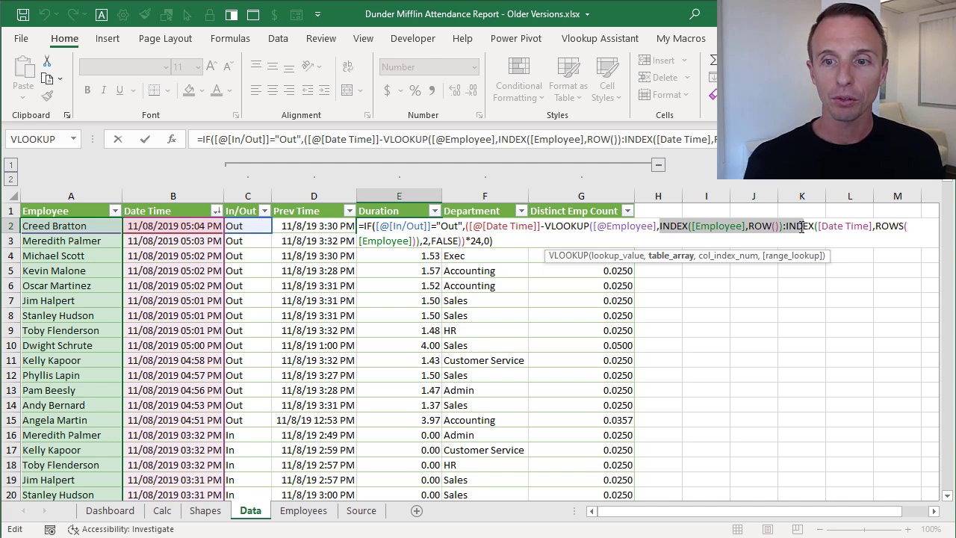
pyautogui.keyDown('shift'); pyautogui.click(802, 227); pyautogui.keyUp('shift')
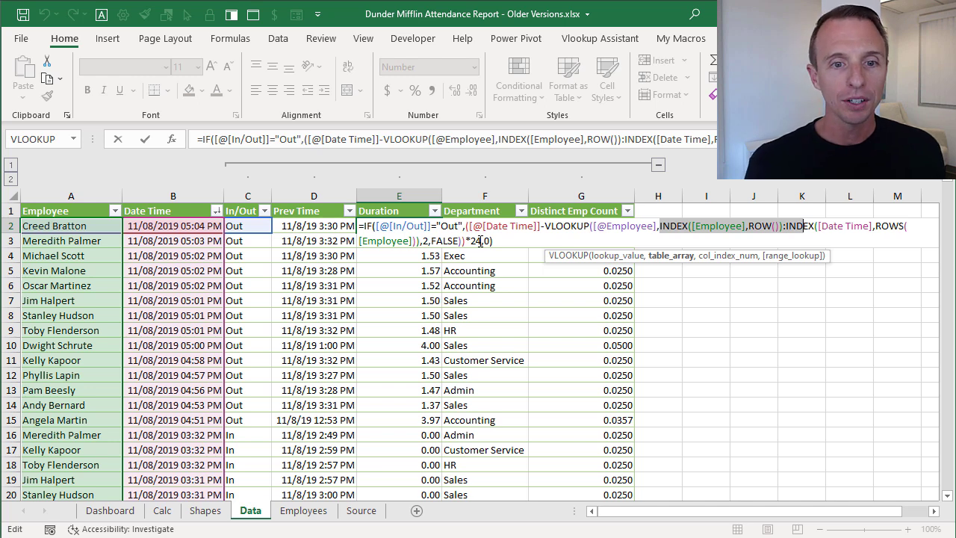
pyautogui.hotkey('ctrl', 'Return')
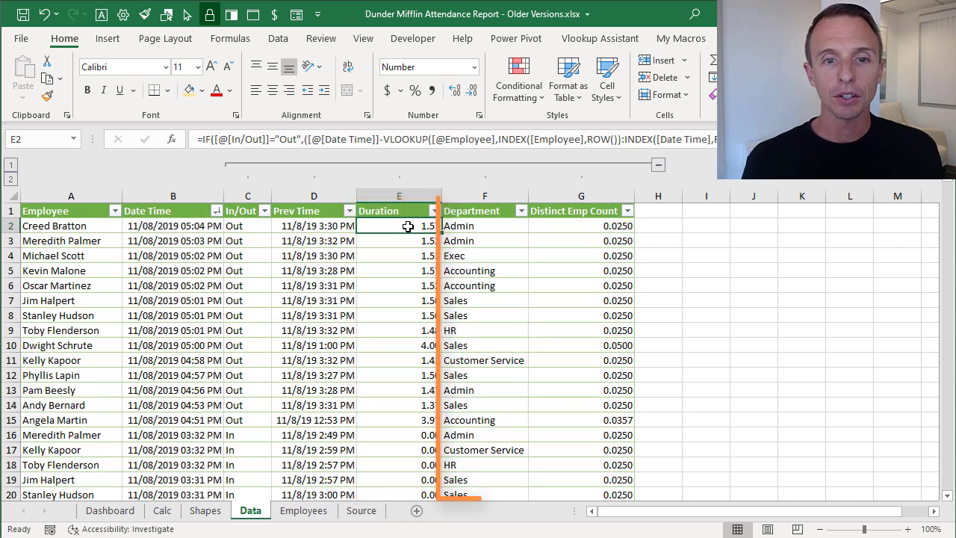
# Step: Inspect the Department lookup formula in F2 and the Distinct Emp Count formula in G2
pyautogui.click(468, 226)
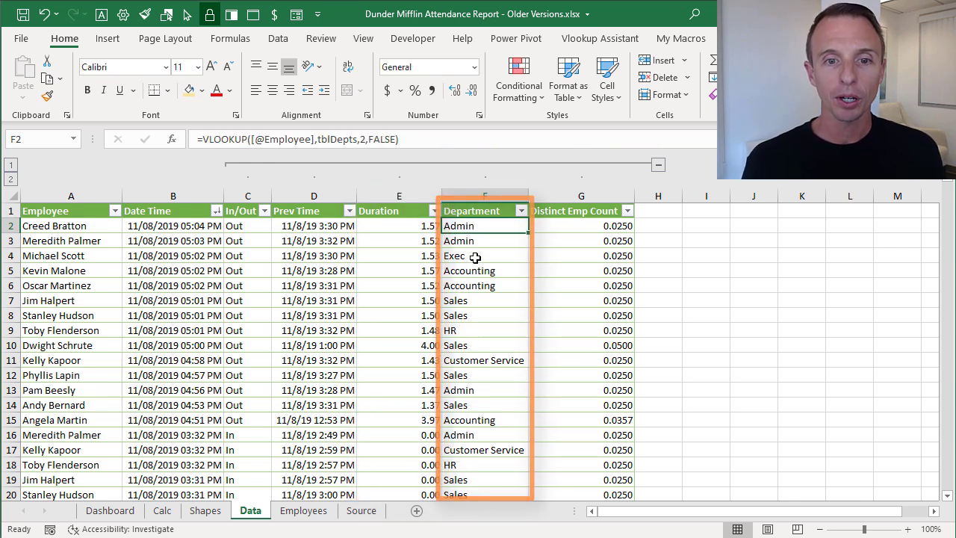
pyautogui.press('F2')
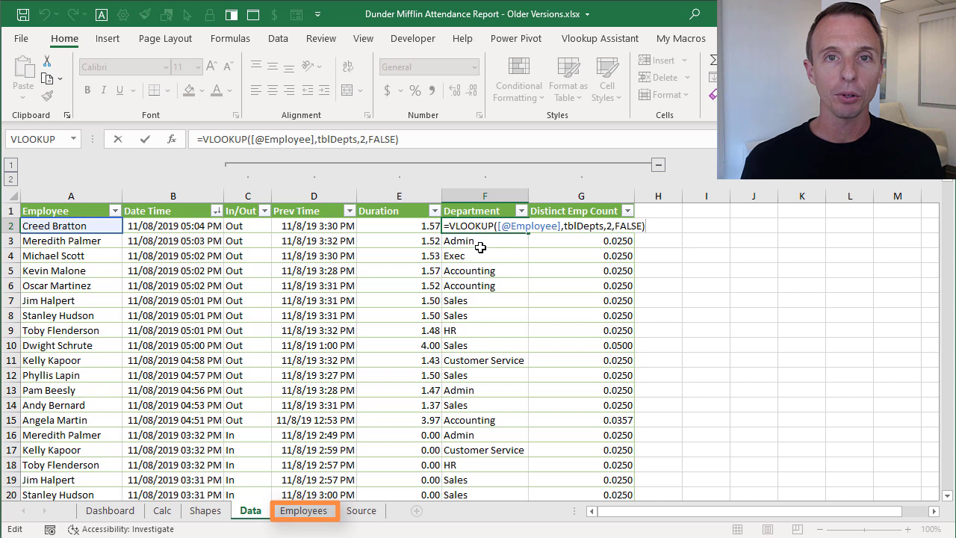
pyautogui.press('Escape')
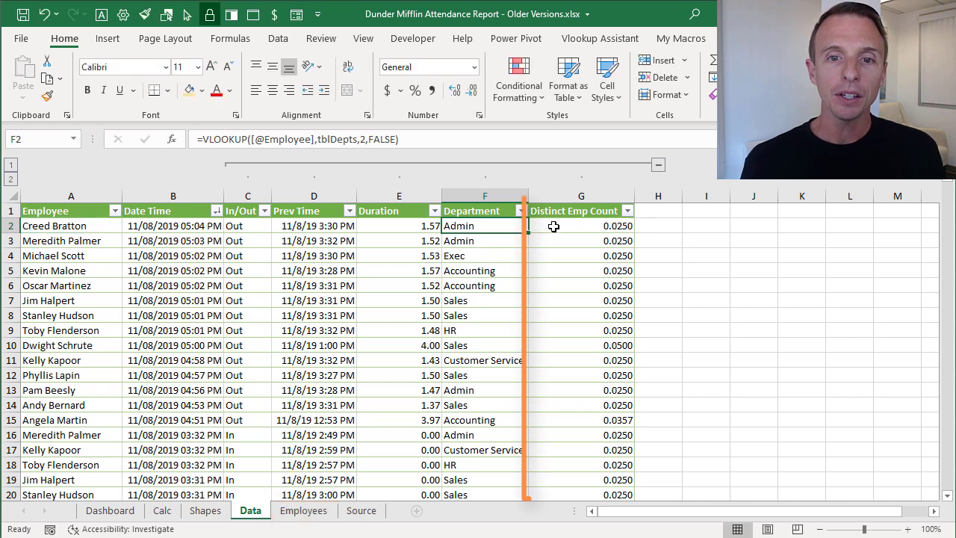
pyautogui.press('Right')
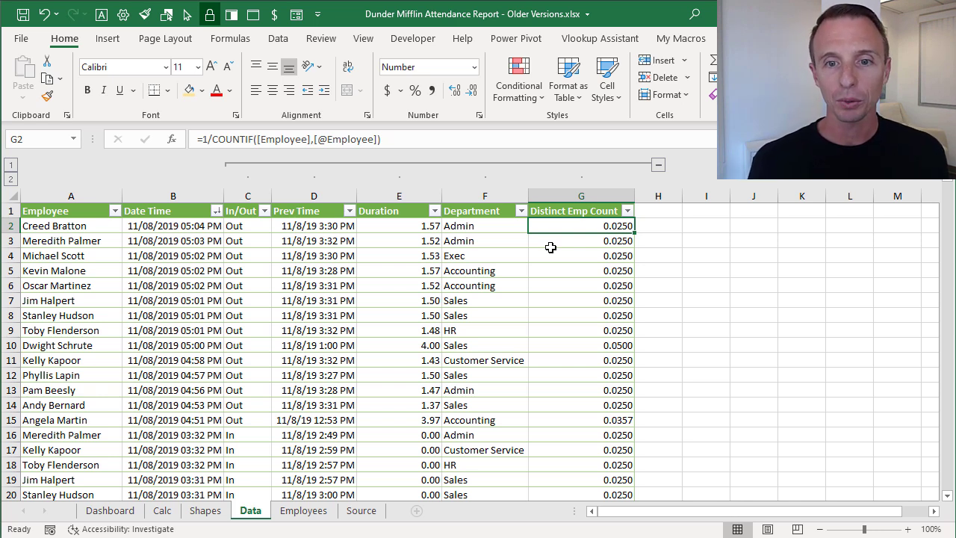
pyautogui.press('F2')
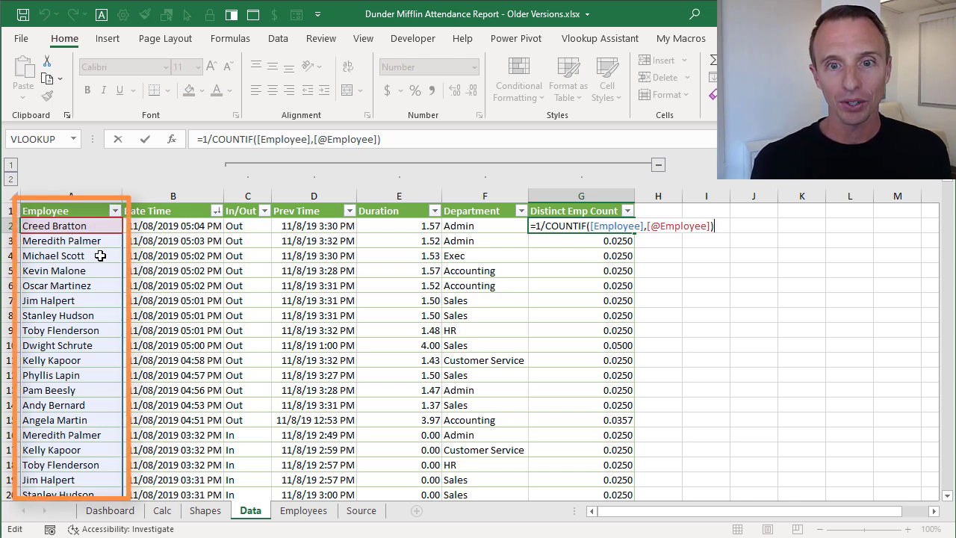
pyautogui.hotkey('ctrl', 'Return')
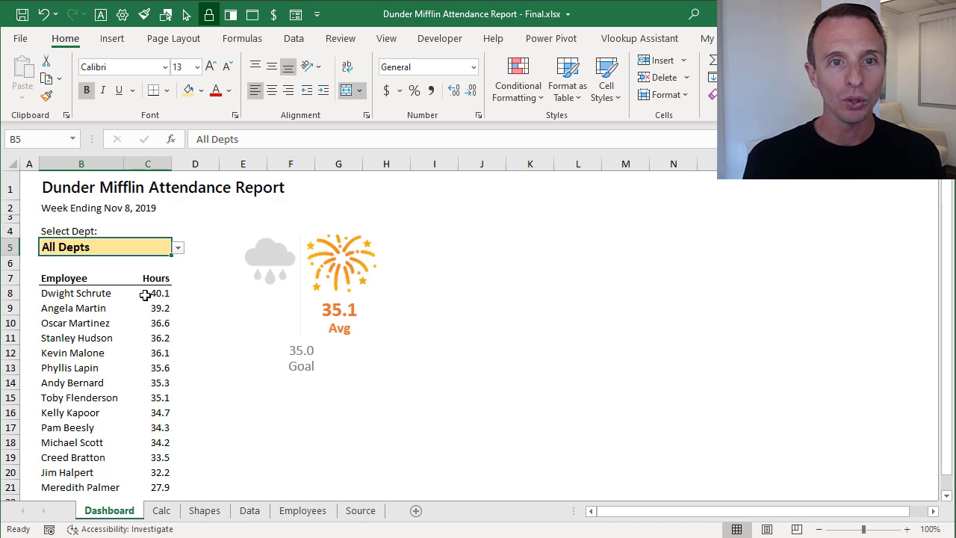
# Step: In the Final workbook, view the Unique Employees formula on the Calc sheet and set the Dashboard's department selection to Admin
pyautogui.click(161, 510)
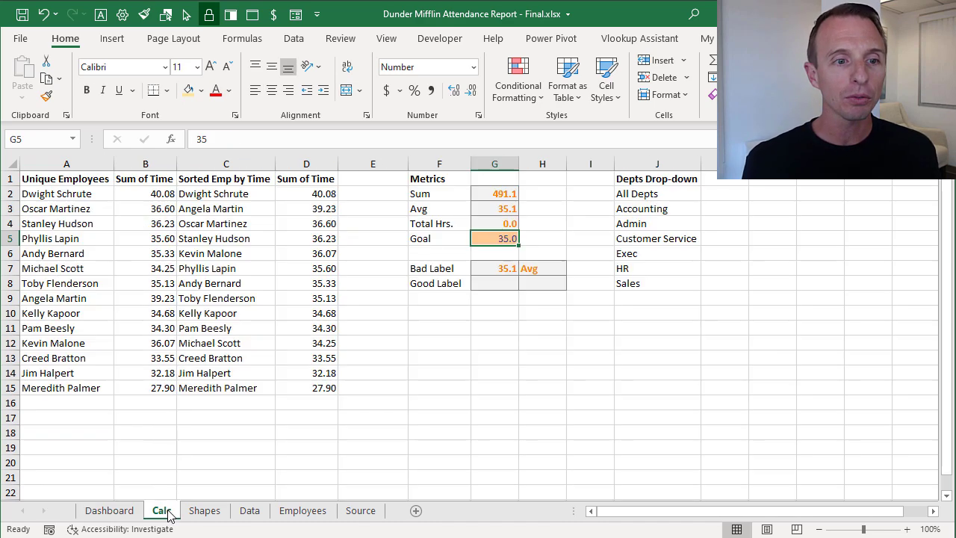
pyautogui.click(98, 194)
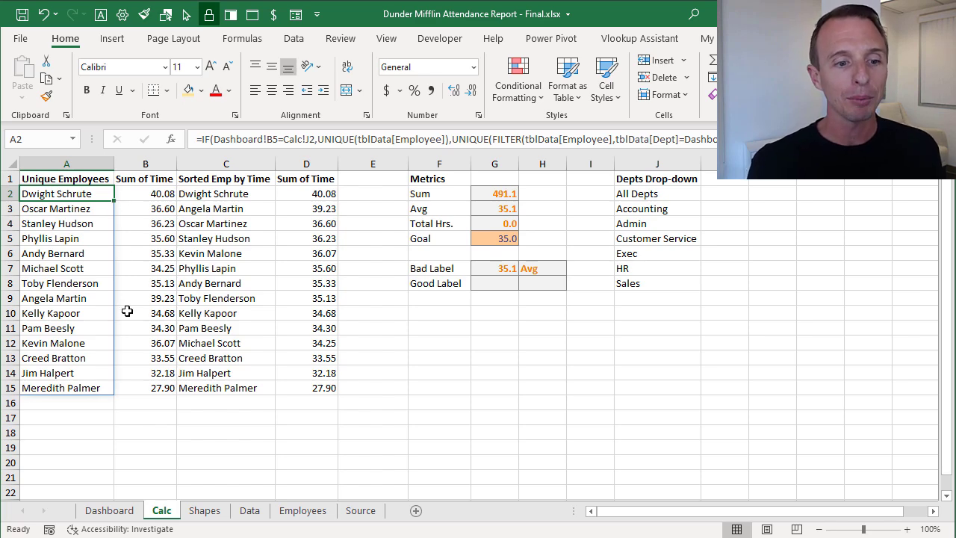
pyautogui.click(109, 510)
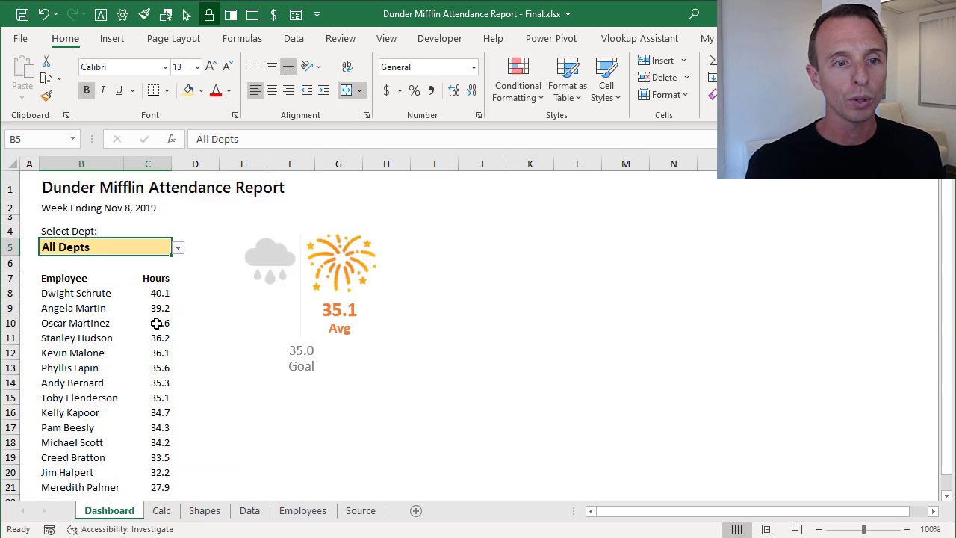
pyautogui.click(178, 247)
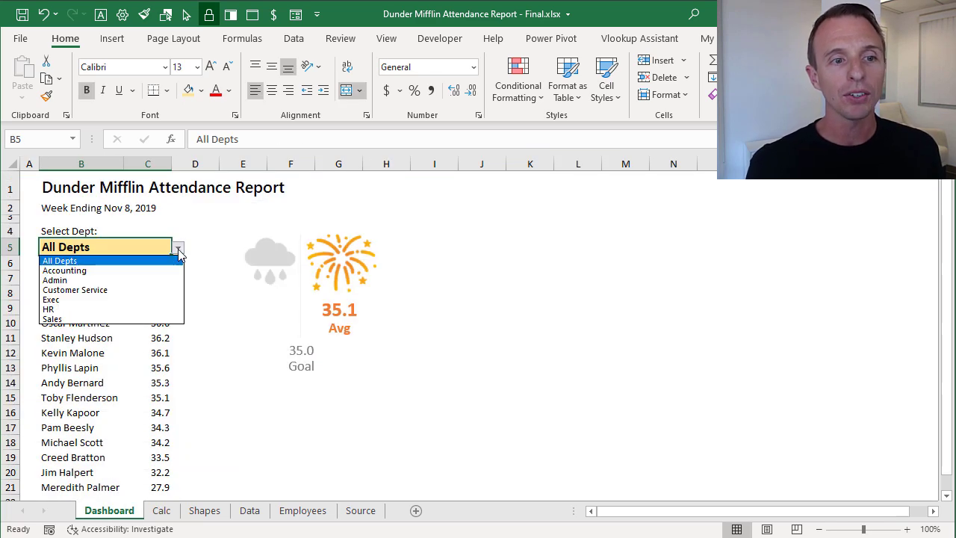
pyautogui.click(140, 281)
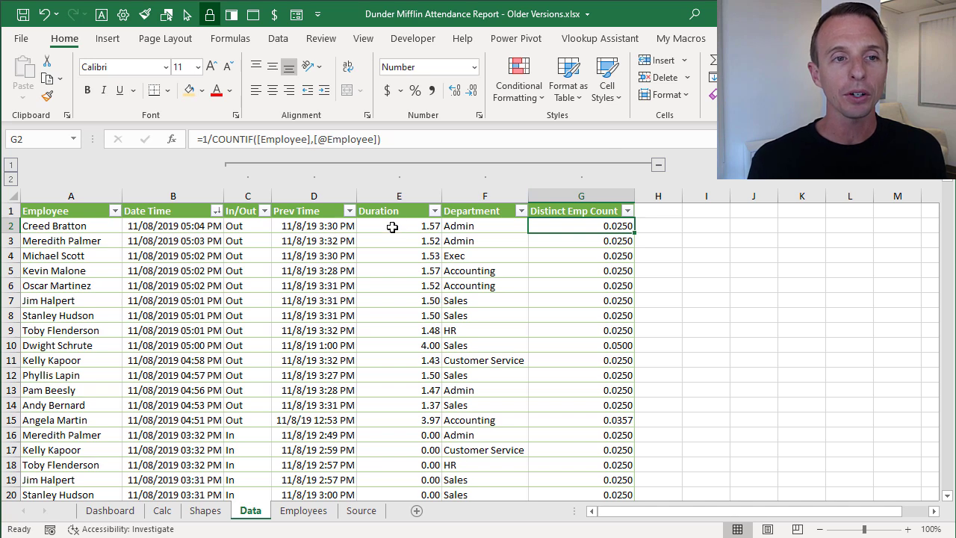
# Step: In the Older Versions workbook, insert a PivotTable based on tblData on a new worksheet
pyautogui.click(107, 38)
pyautogui.click(37, 84)
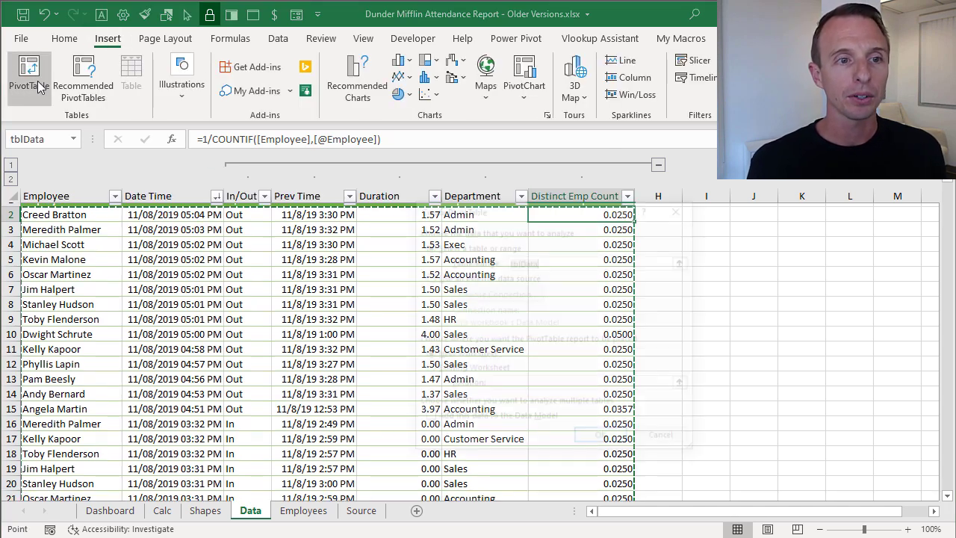
pyautogui.click(601, 439)
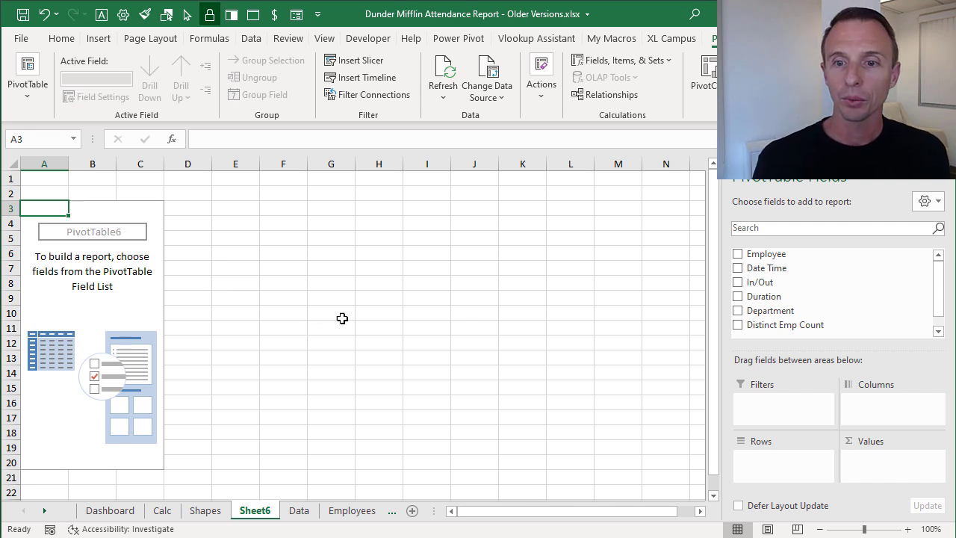
# Step: Add Employee to the PivotTable's rows and Duration to its values as a sum
pyautogui.moveTo(752, 254); pyautogui.dragTo(757, 455)
pyautogui.moveTo(764, 283)
pyautogui.mouseDown()
pyautogui.moveTo(876, 458)
pyautogui.moveTo(867, 458)
pyautogui.mouseUp()
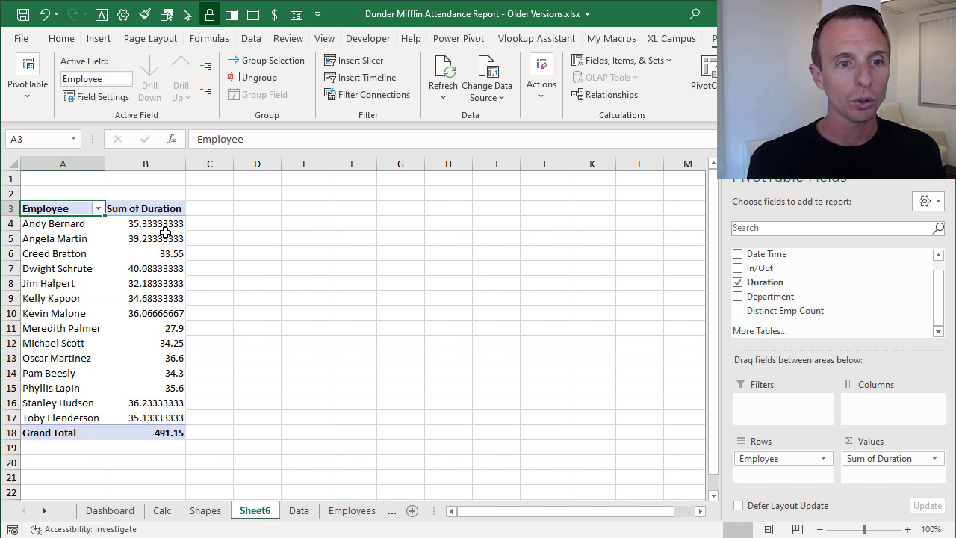
pyautogui.moveTo(151, 225)
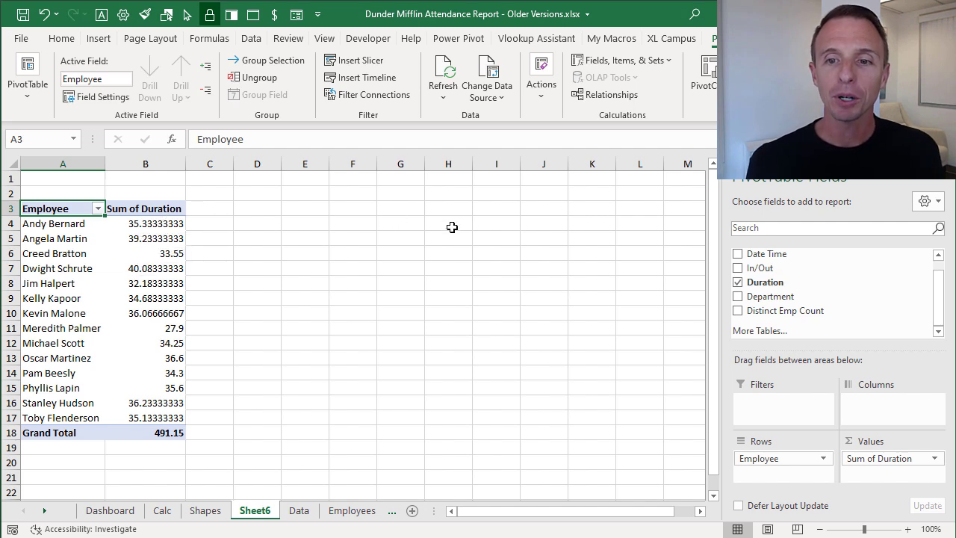
# Step: Add Department to the PivotTable's report filters and filter the table to Admin
pyautogui.moveTo(753, 297); pyautogui.dragTo(764, 407)
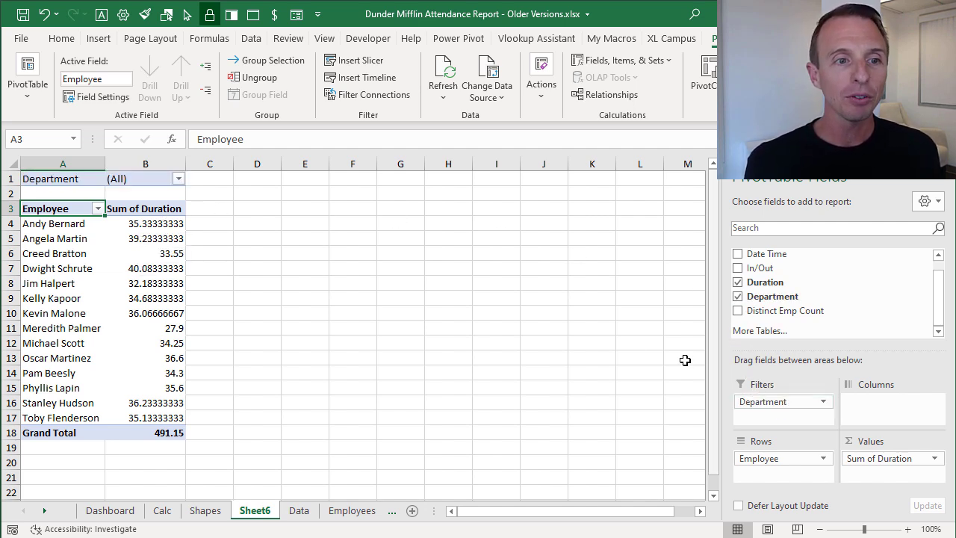
pyautogui.click(179, 179)
pyautogui.click(41, 239)
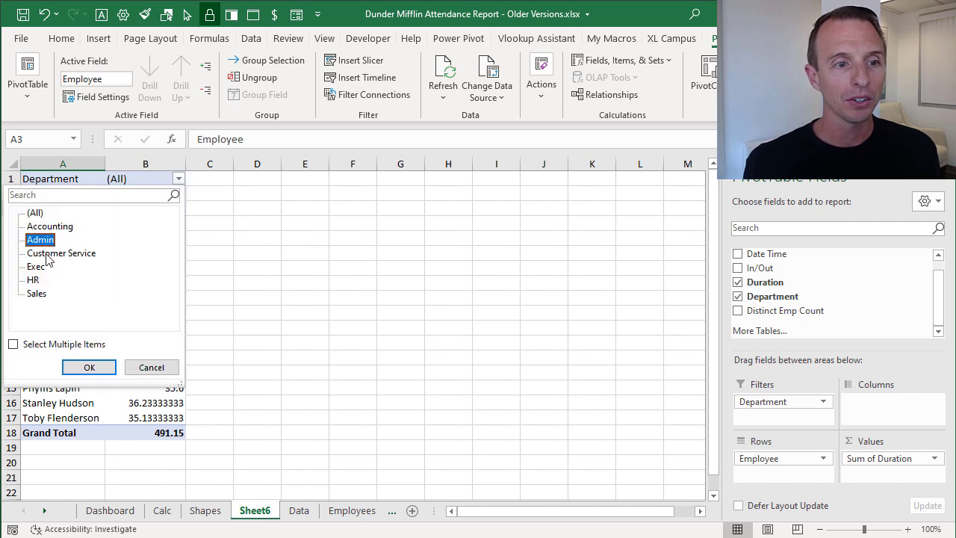
pyautogui.click(88, 367)
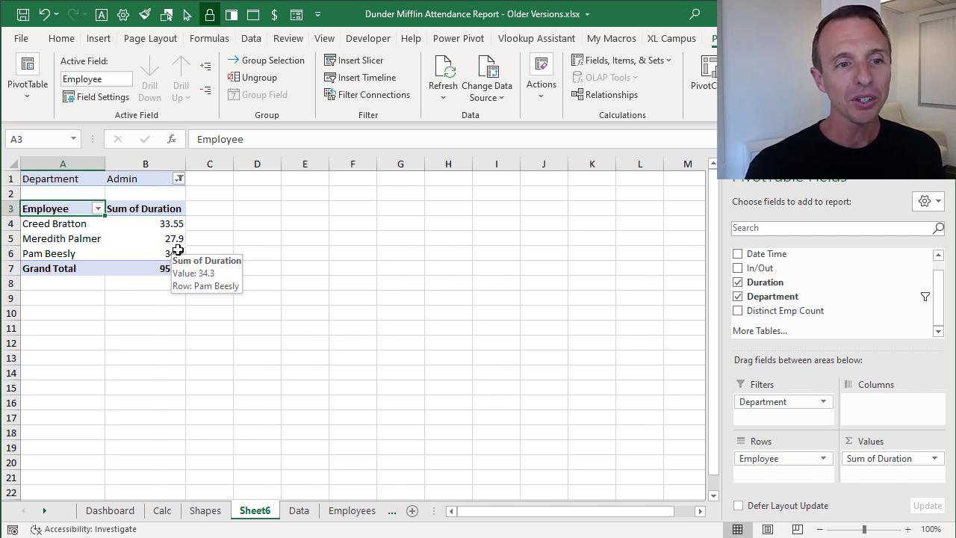
# Step: Reset the PivotTable's Department filter to (All)
pyautogui.click(179, 178)
pyautogui.click(38, 213)
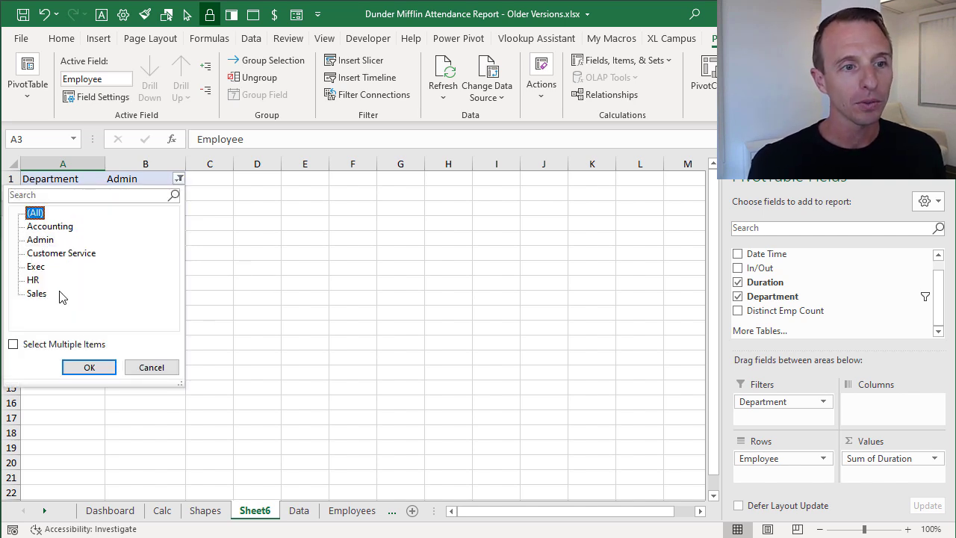
pyautogui.click(93, 368)
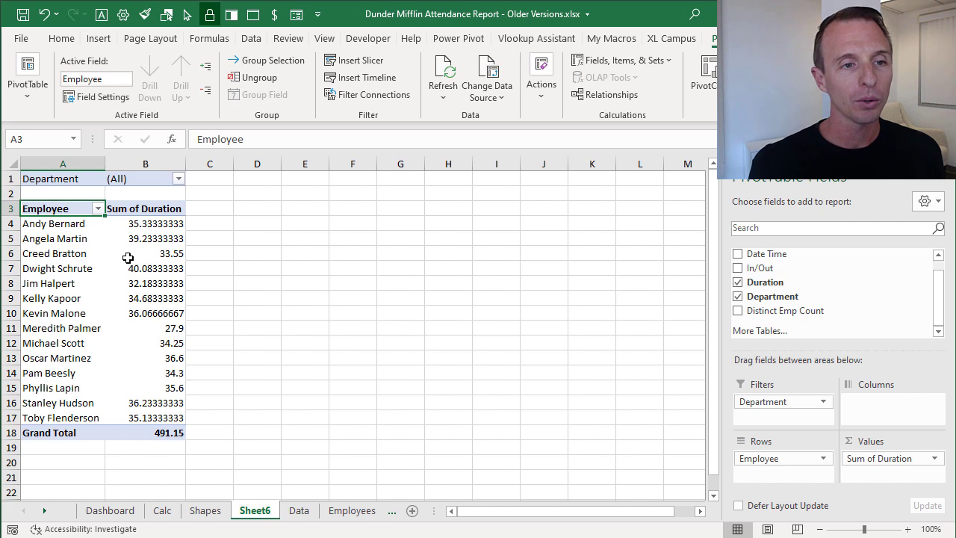
# Step: Copy the whole PivotTable in A1:B18 to E1 and autofit columns E and F
pyautogui.moveTo(54, 179); pyautogui.dragTo(150, 434)
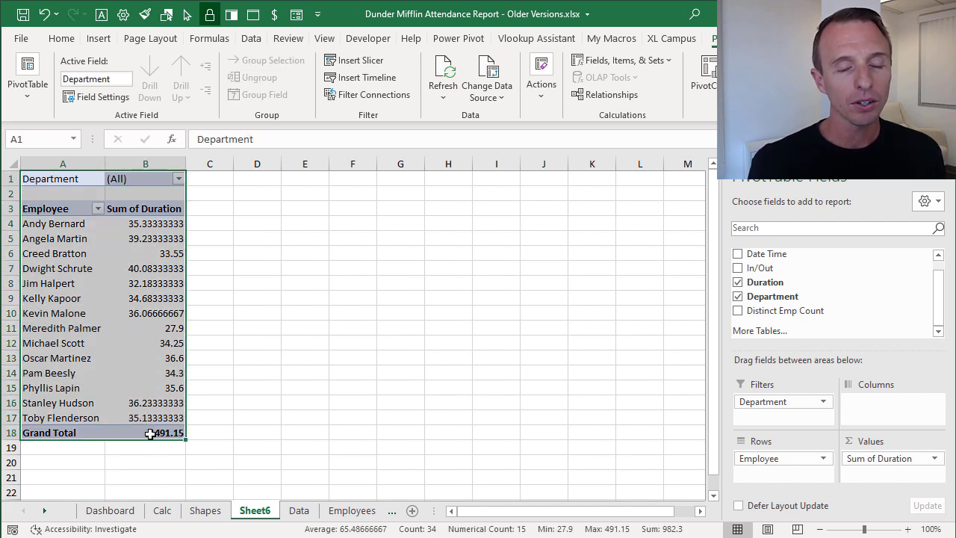
pyautogui.hotkey('ctrl', 'c')
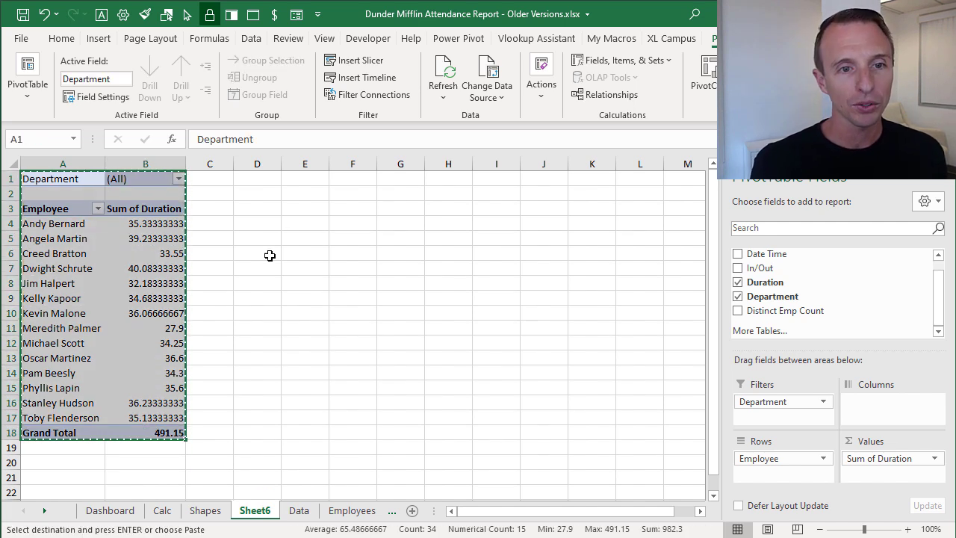
pyautogui.click(297, 182)
pyautogui.hotkey('ctrl', 'v')
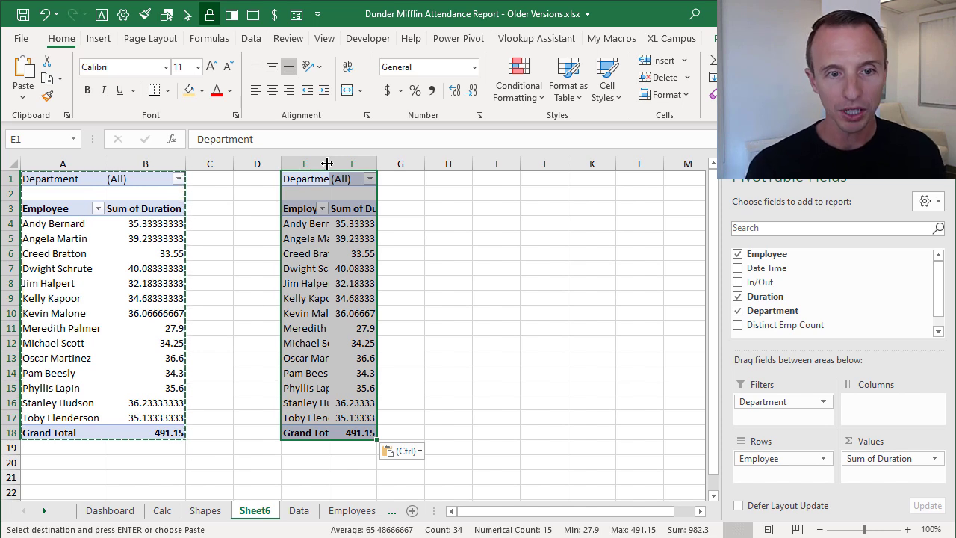
pyautogui.doubleClick(327, 163)
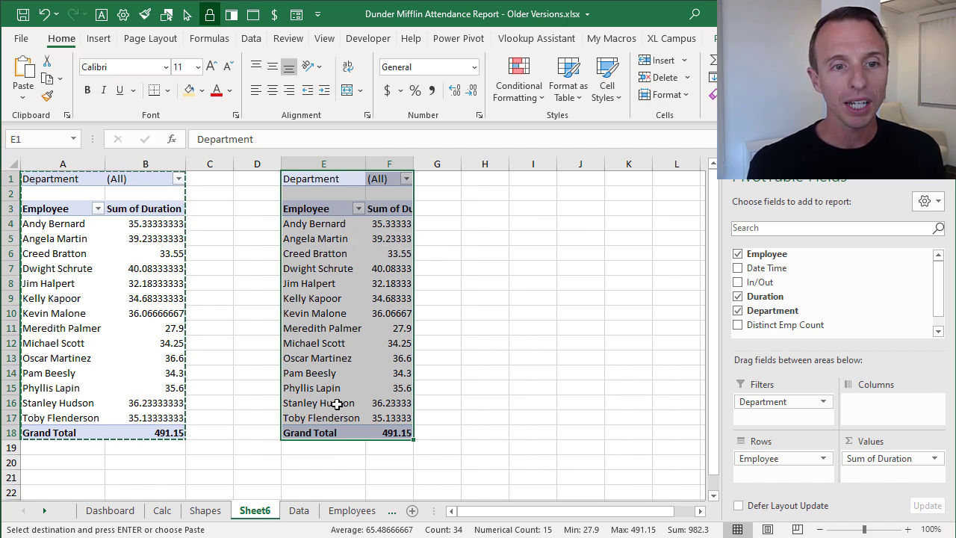
pyautogui.doubleClick(413, 163)
# Step: In the copied PivotTable, replace Sum of Duration in the values with a sum of Distinct Emp Count
pyautogui.moveTo(853, 456); pyautogui.dragTo(677, 439)
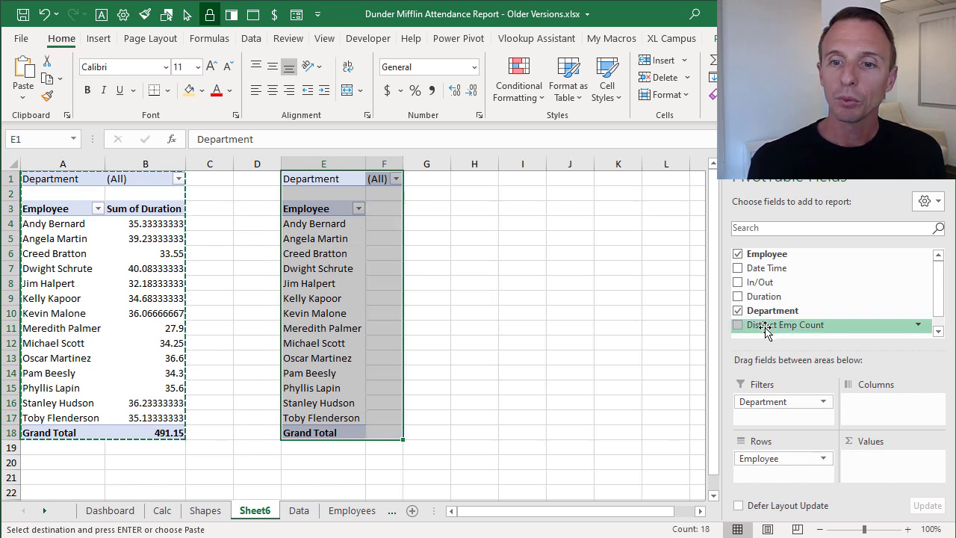
pyautogui.moveTo(765, 329); pyautogui.dragTo(881, 470)
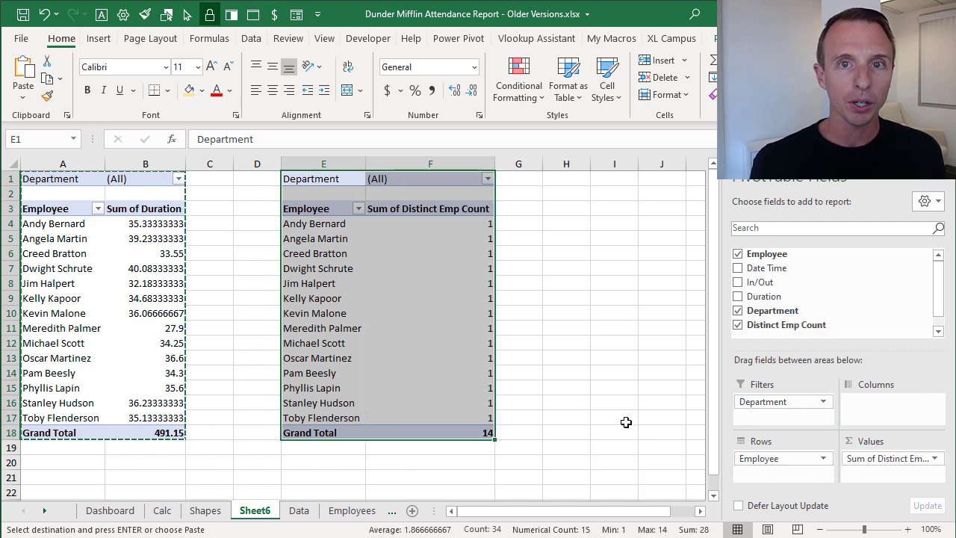
# Step: Inspect the Distinct Emp Count formula in G2 of the Data sheet and return to Sheet6
pyautogui.click(299, 510)
pyautogui.scroll(1, 560, 258)
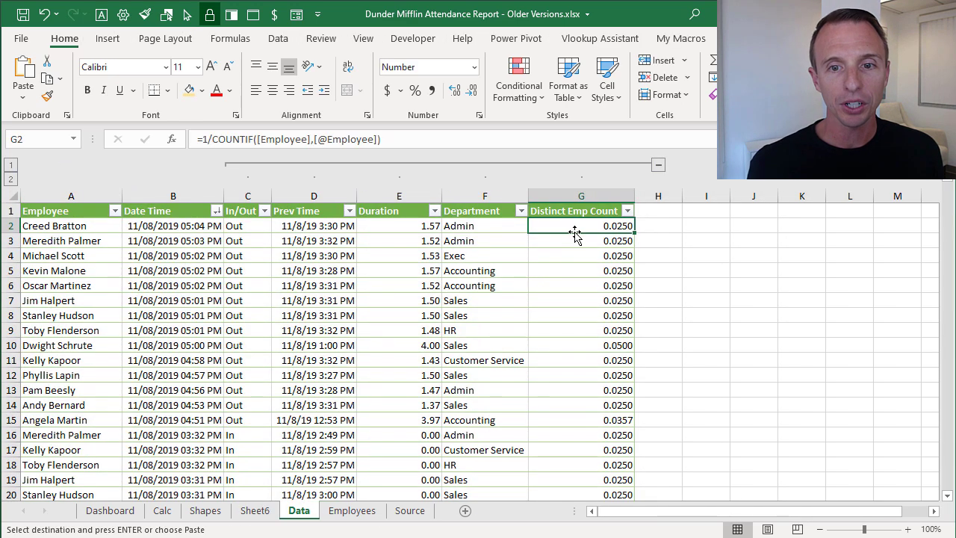
pyautogui.doubleClick(575, 228)
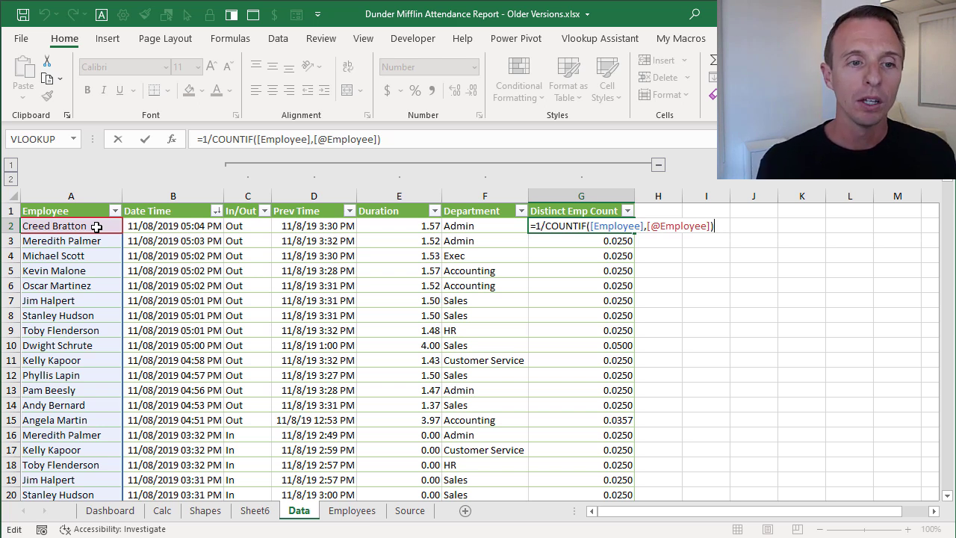
pyautogui.hotkey('ctrl', 'Return')
pyautogui.click(254, 510)
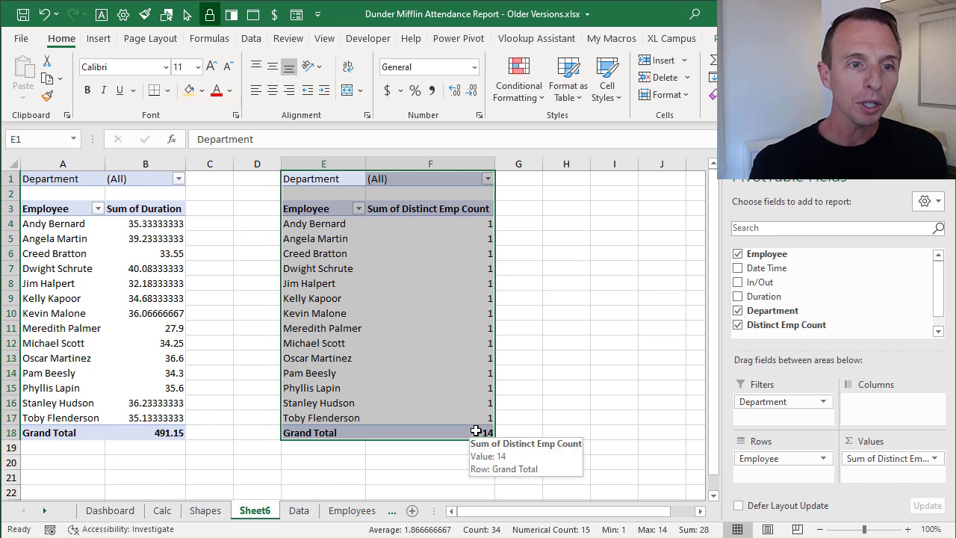
# Step: Filter only the Sum of Duration PivotTable to the Accounting department
pyautogui.click(178, 179)
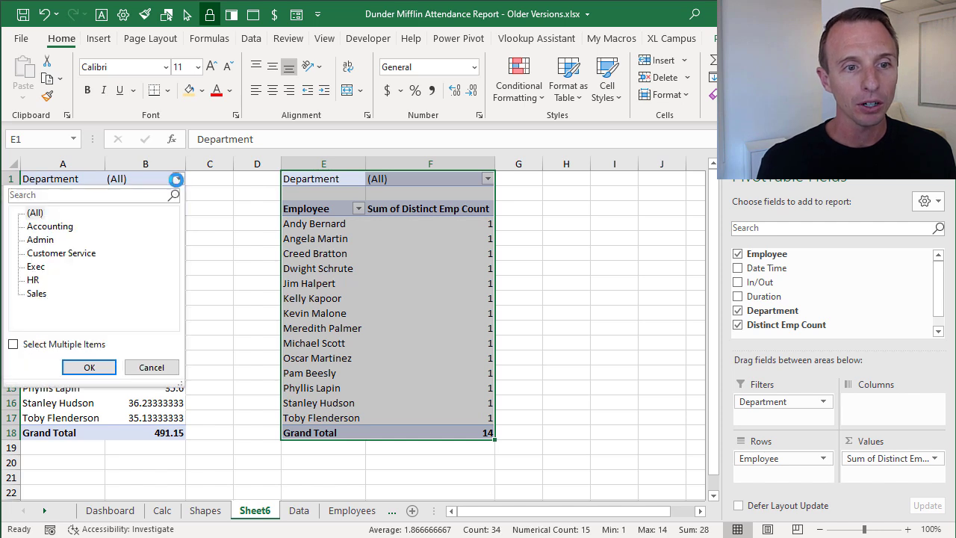
pyautogui.click(53, 226)
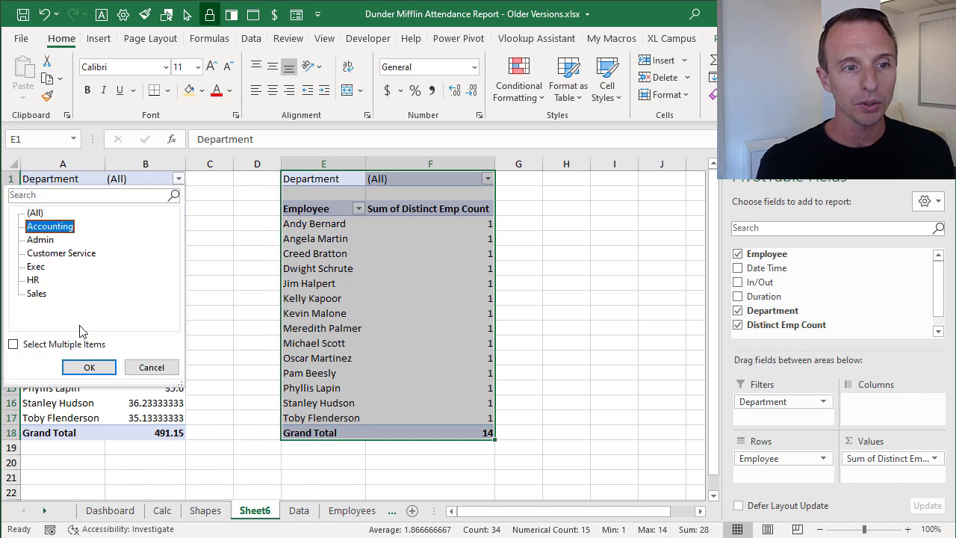
pyautogui.click(89, 367)
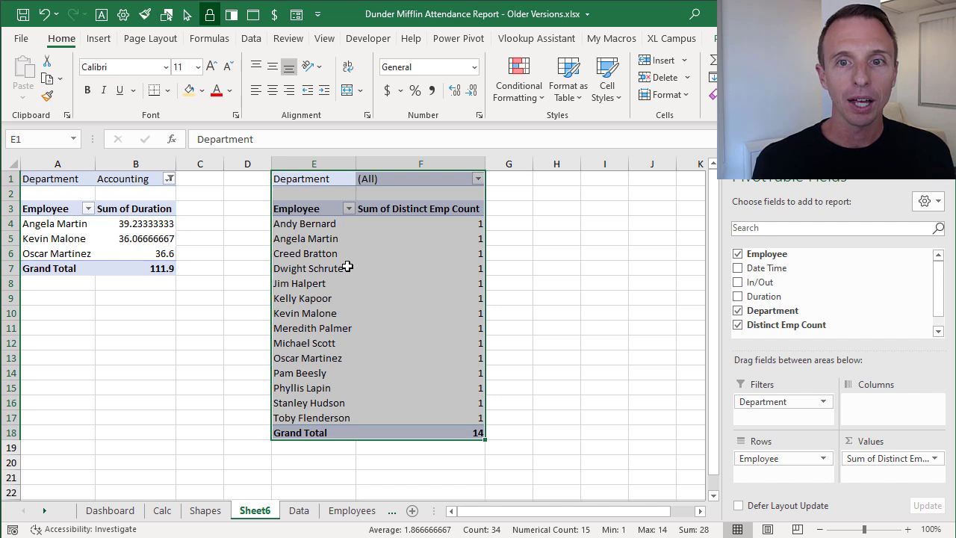
# Step: Insert a Department slicer for the Distinct Emp Count PivotTable and place it beside that table, starting at column H
pyautogui.click(390, 225)
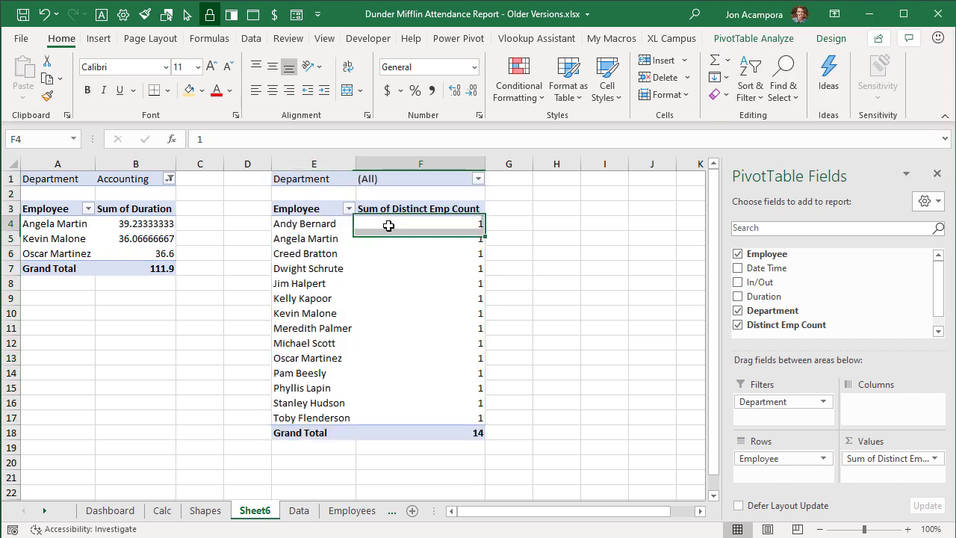
pyautogui.click(747, 42)
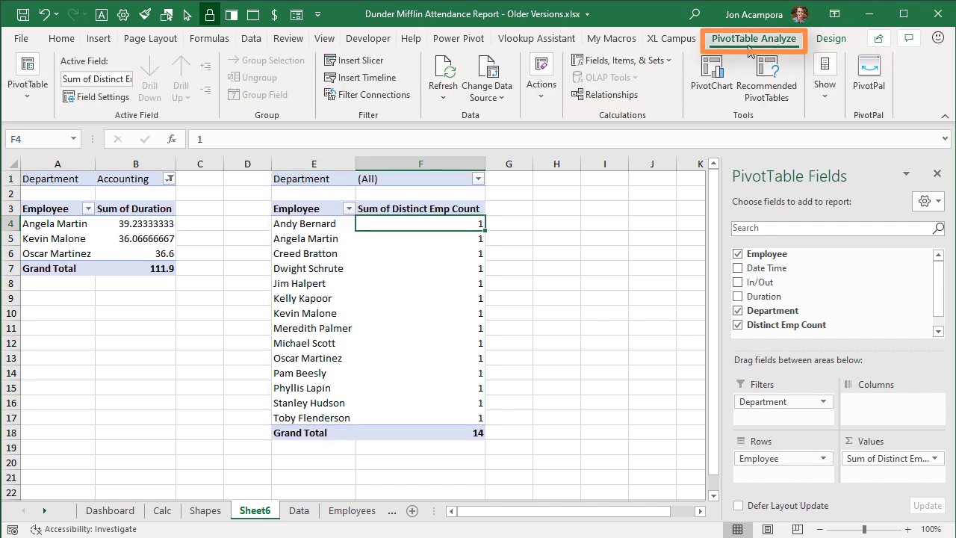
pyautogui.click(362, 62)
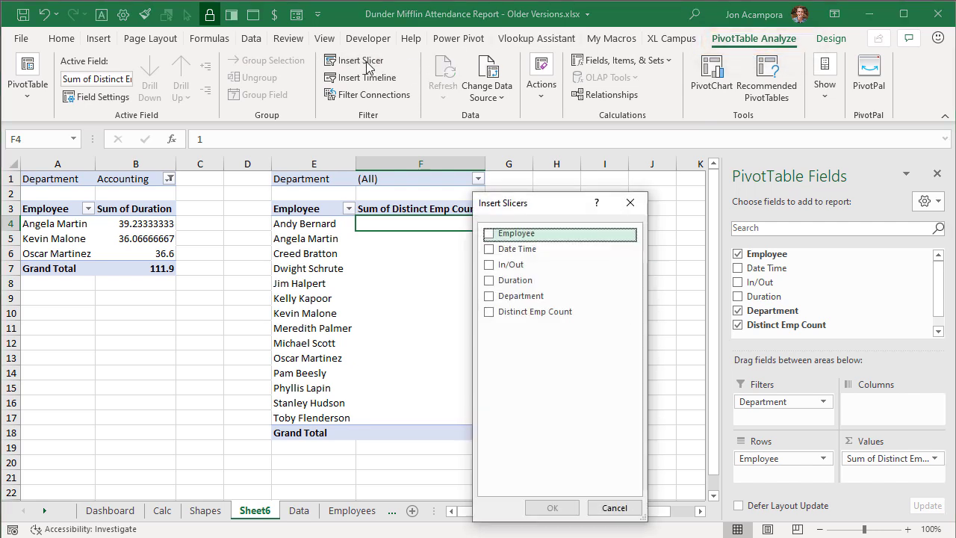
pyautogui.click(490, 299)
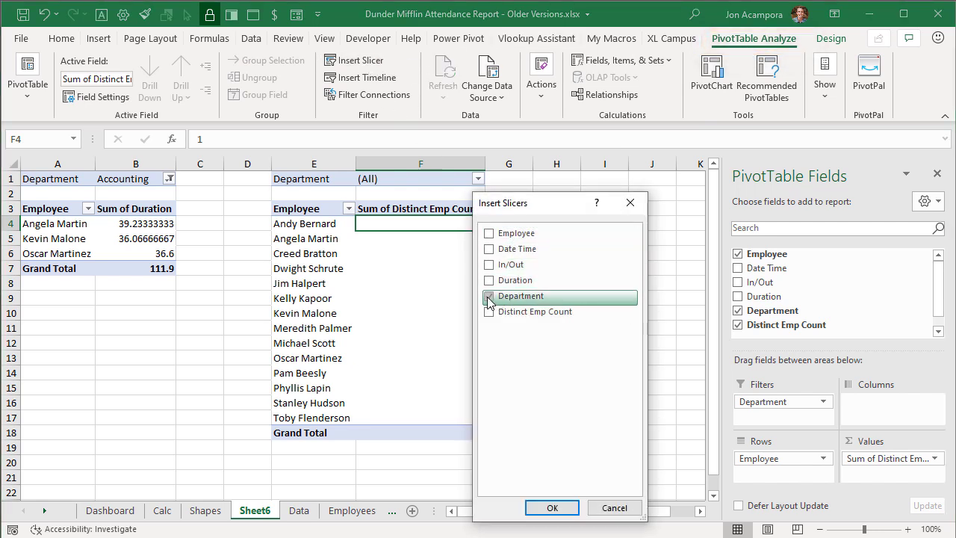
pyautogui.click(551, 508)
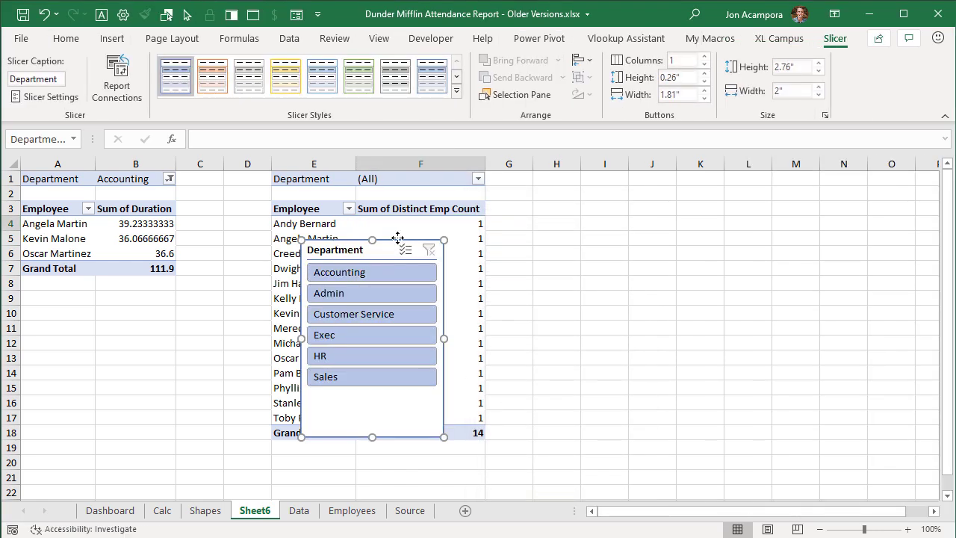
pyautogui.moveTo(342, 240); pyautogui.dragTo(582, 180)
# Step: Connect the Department slicer to PivotTable6 on Sheet6 in addition to PivotTable7
pyautogui.rightClick(583, 192)
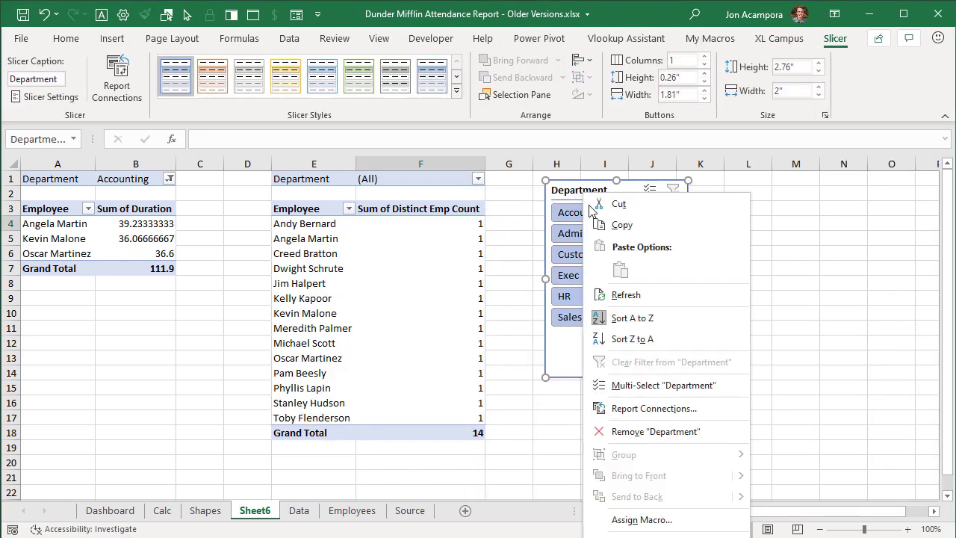
pyautogui.click(624, 408)
pyautogui.moveTo(613, 425); pyautogui.dragTo(604, 273)
pyautogui.moveTo(741, 329); pyautogui.dragTo(743, 345)
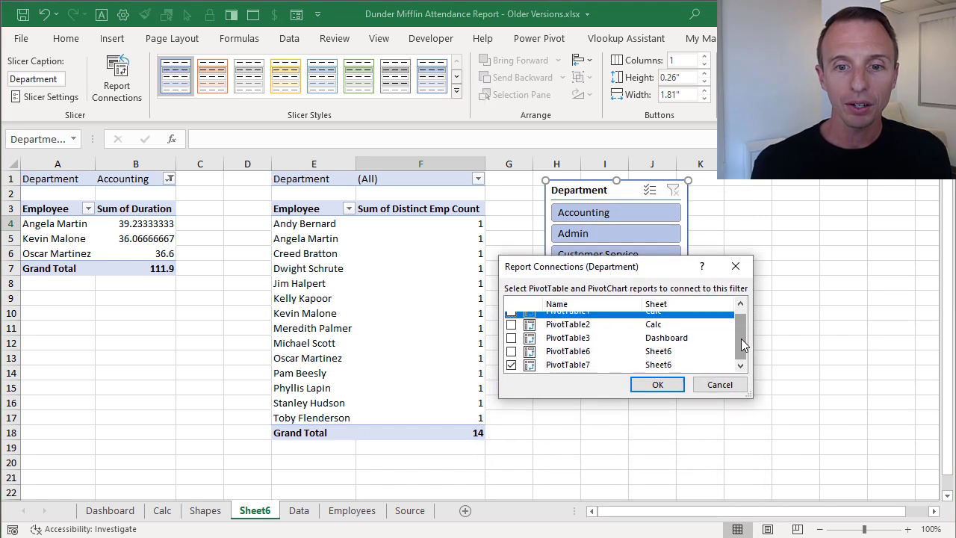
pyautogui.click(511, 351)
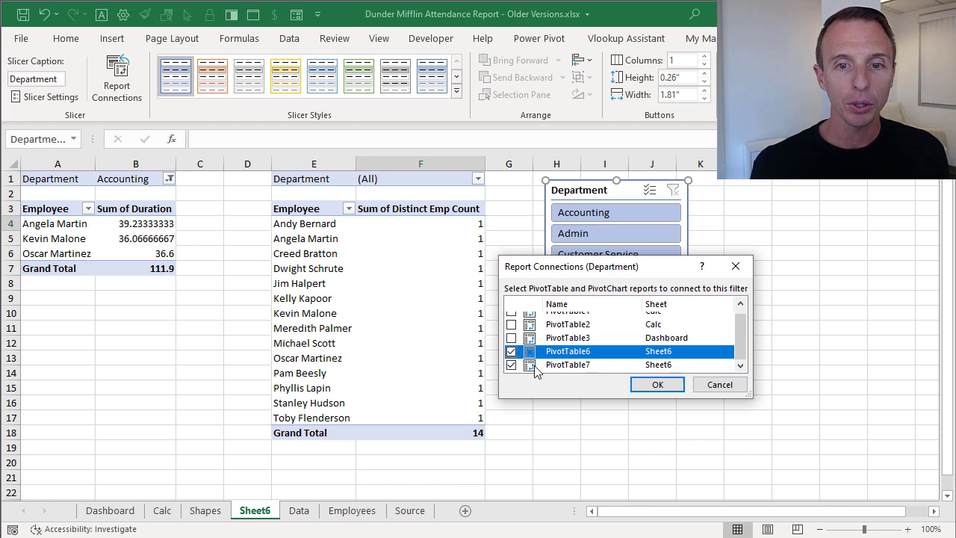
pyautogui.click(655, 384)
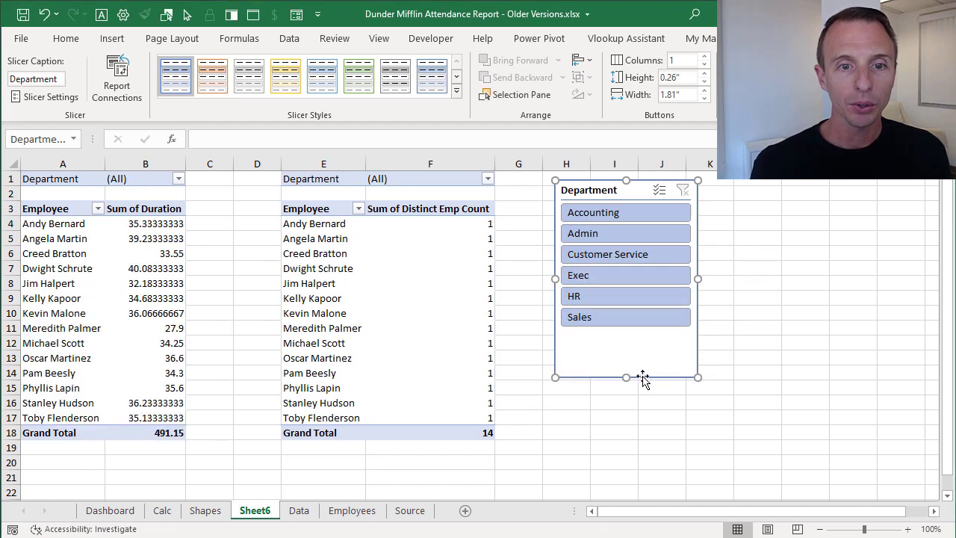
# Step: Test the linked filtering by choosing Accounting in the slicer and Admin in the Sum of Duration PivotTable's Department filter
pyautogui.click(610, 213)
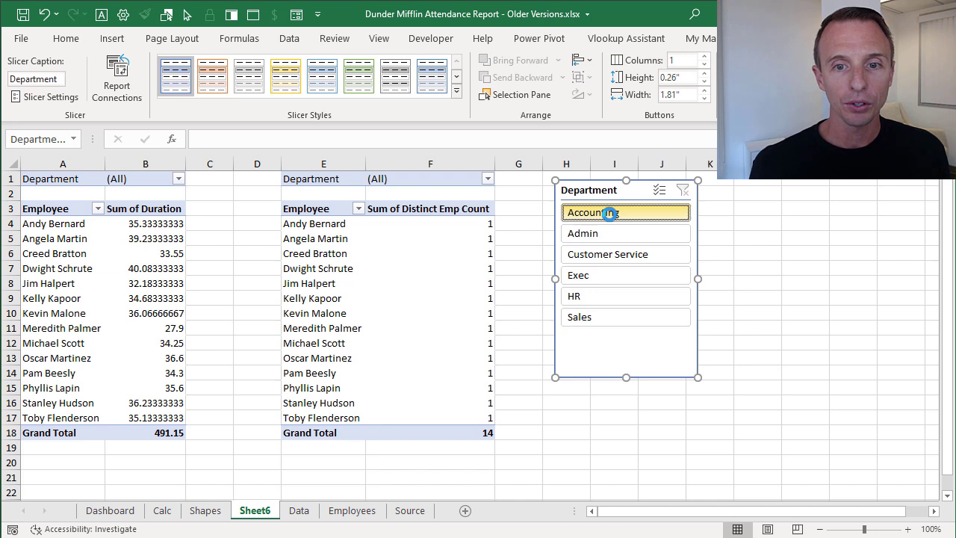
pyautogui.click(169, 179)
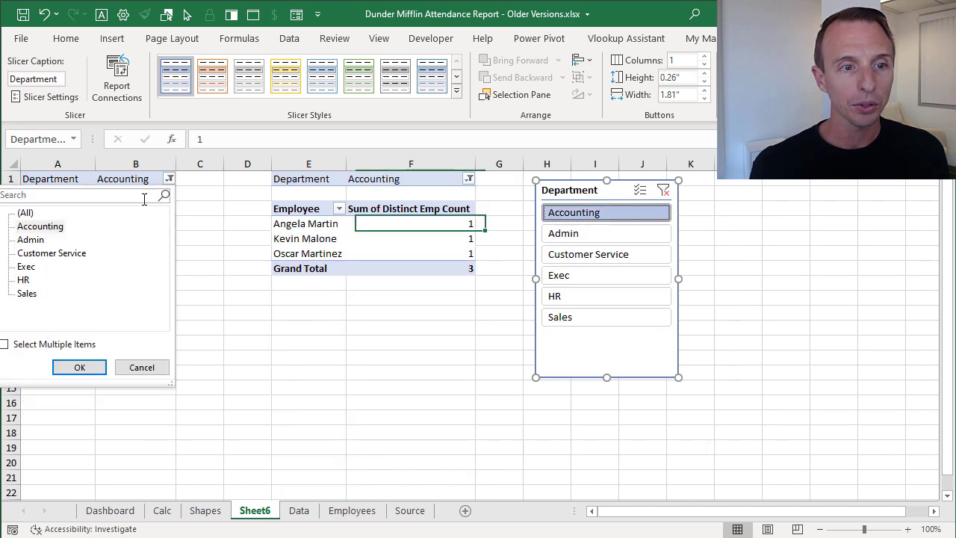
pyautogui.click(34, 239)
pyautogui.click(79, 367)
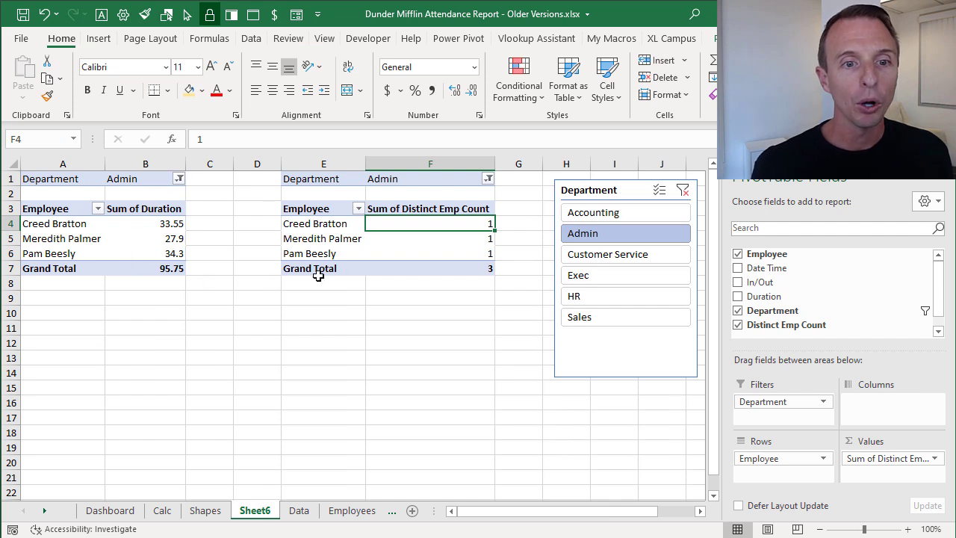
pyautogui.moveTo(406, 225)
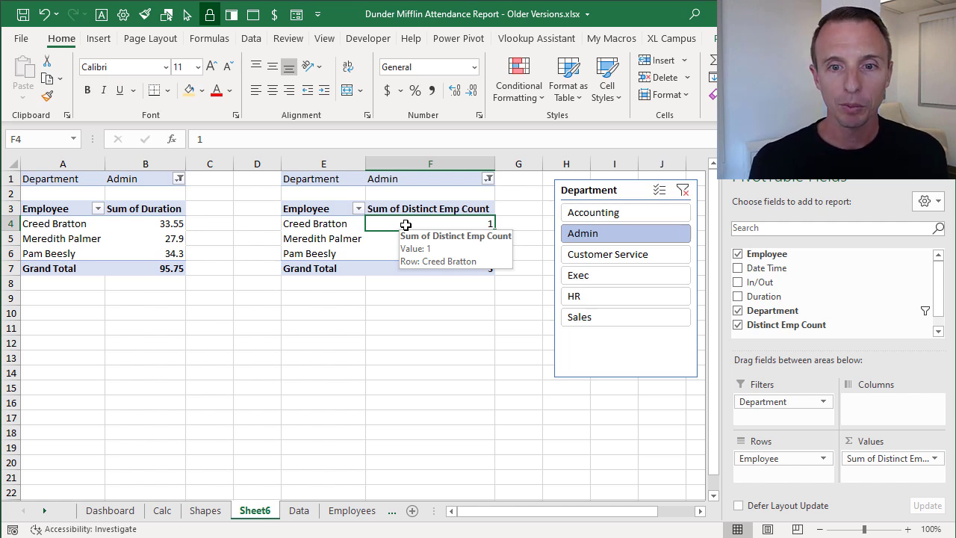
# Step: Shift the Department slicer over to start in column G, and in L3 divide the Duration grand total by the Distinct Emp Count grand total
pyautogui.moveTo(560, 192); pyautogui.dragTo(524, 191)
pyautogui.moveTo(646, 513); pyautogui.dragTo(678, 513)
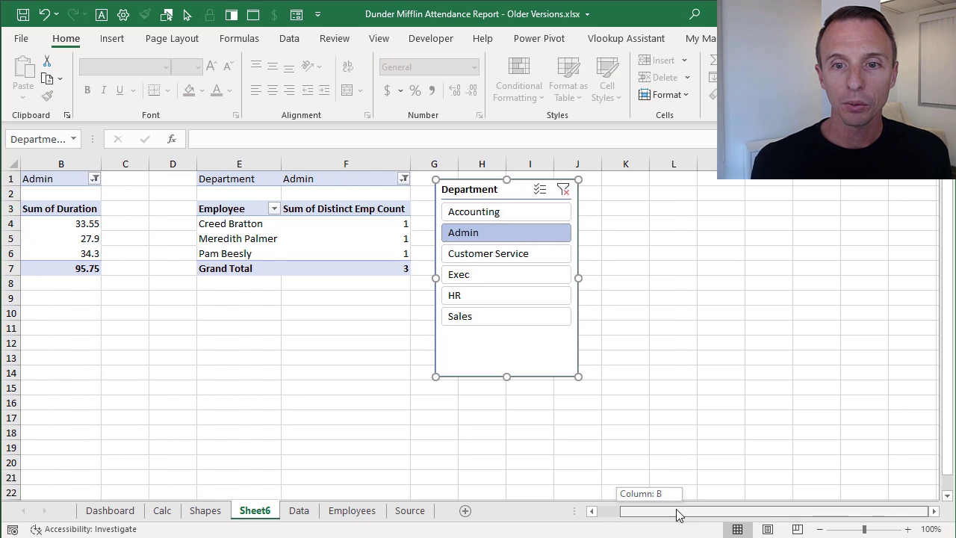
pyautogui.click(661, 208)
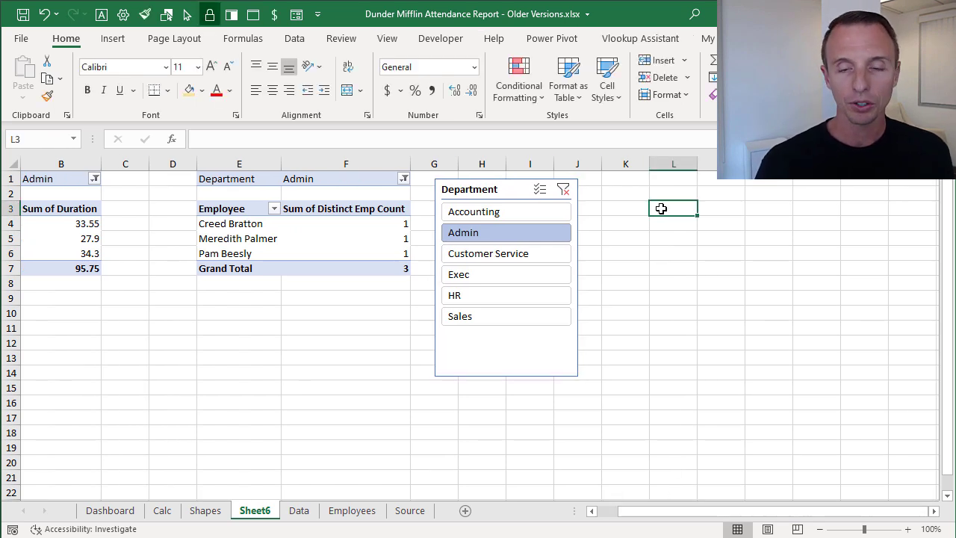
pyautogui.write('=')
pyautogui.click(86, 269)
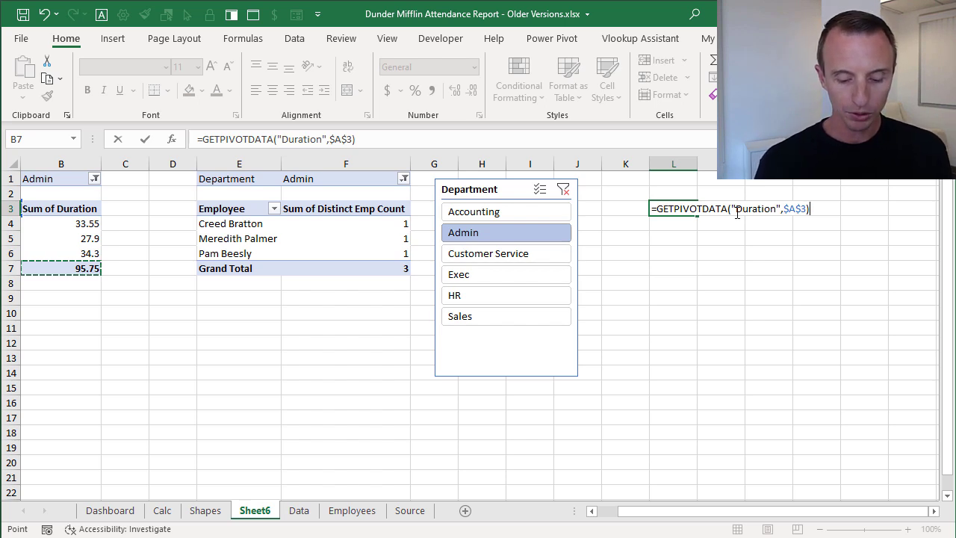
pyautogui.write('/')
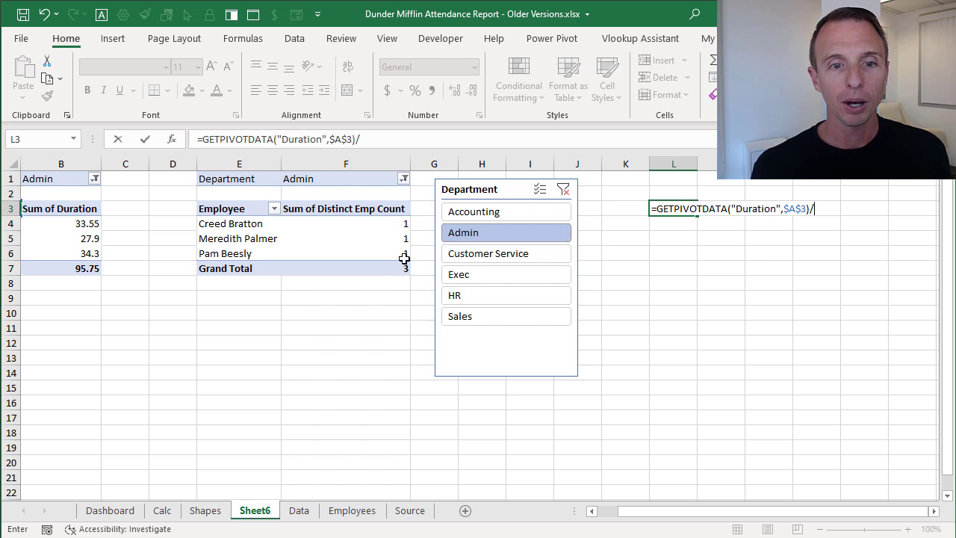
pyautogui.click(380, 267)
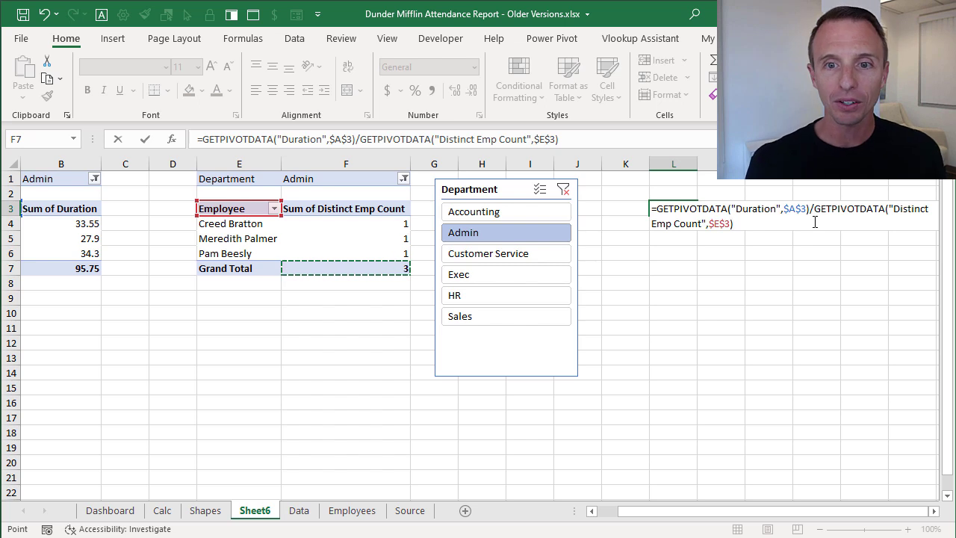
pyautogui.press('Return')
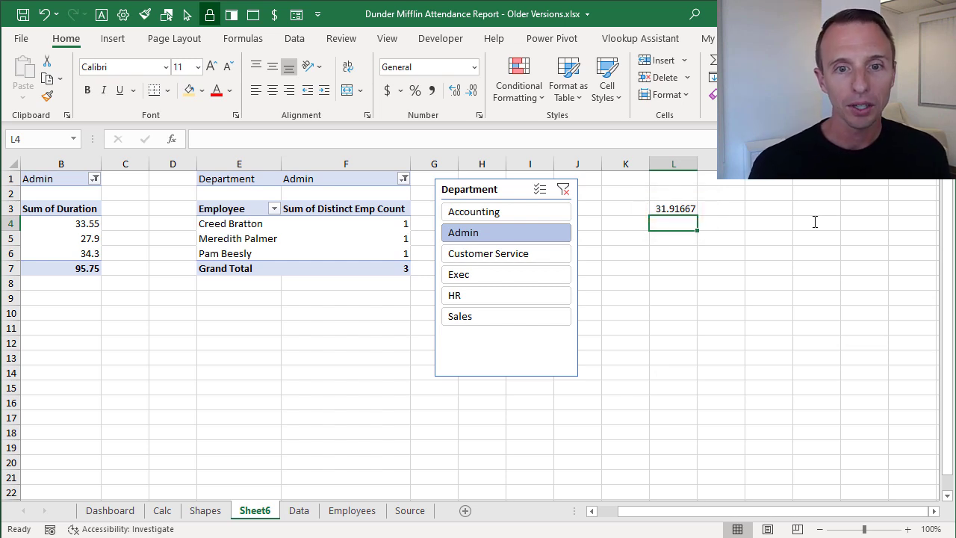
# Step: Test the L3 average by filtering the Department slicer to Accounting, clearing the filter, and choosing Customer Service
pyautogui.click(510, 214)
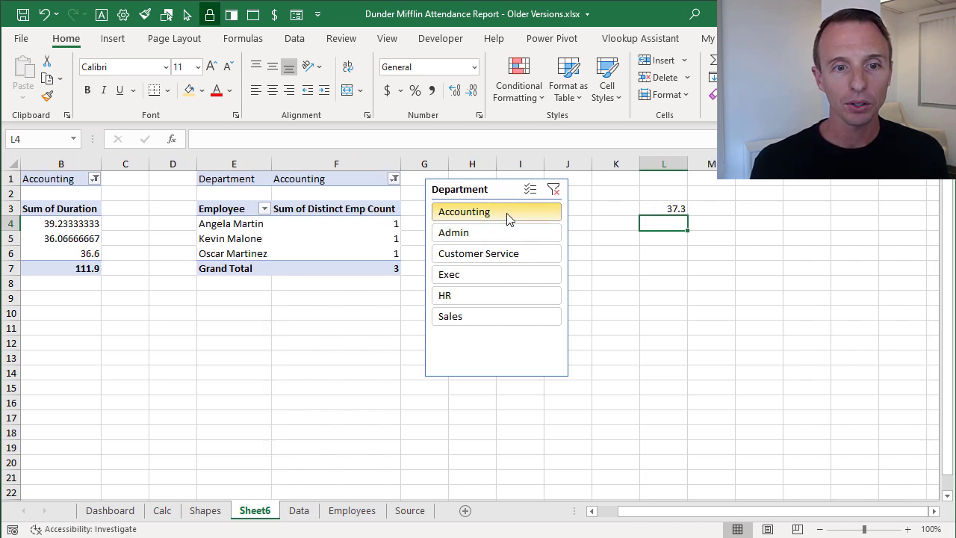
pyautogui.click(553, 190)
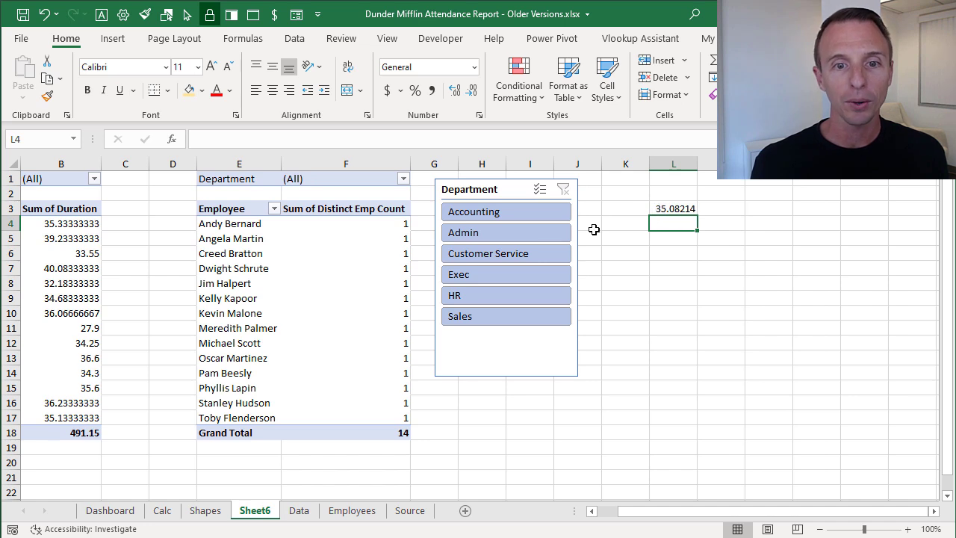
pyautogui.click(515, 253)
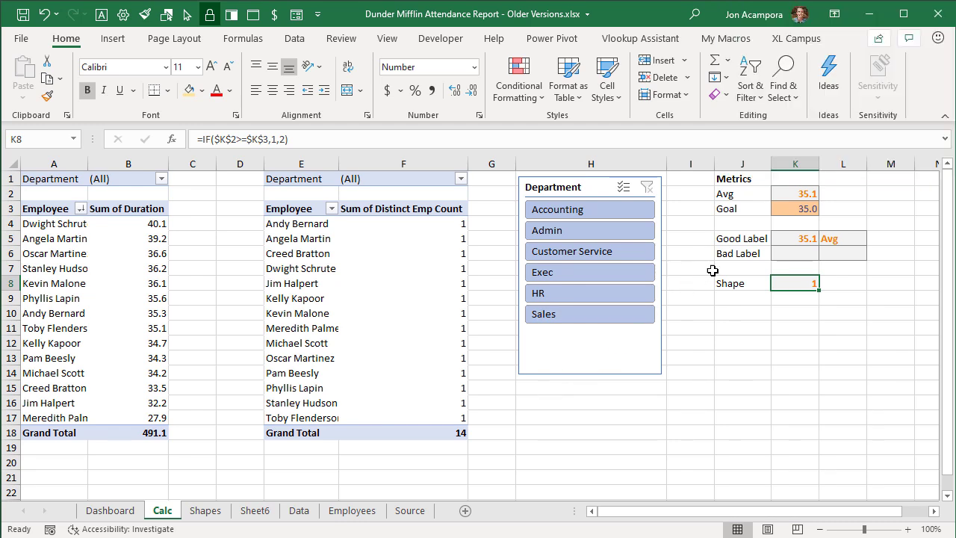
# Step: On the Calc sheet, inspect the Avg formula in K2, the Goal in K3 and the Good Label formula in K5
pyautogui.click(790, 195)
pyautogui.doubleClick(791, 195)
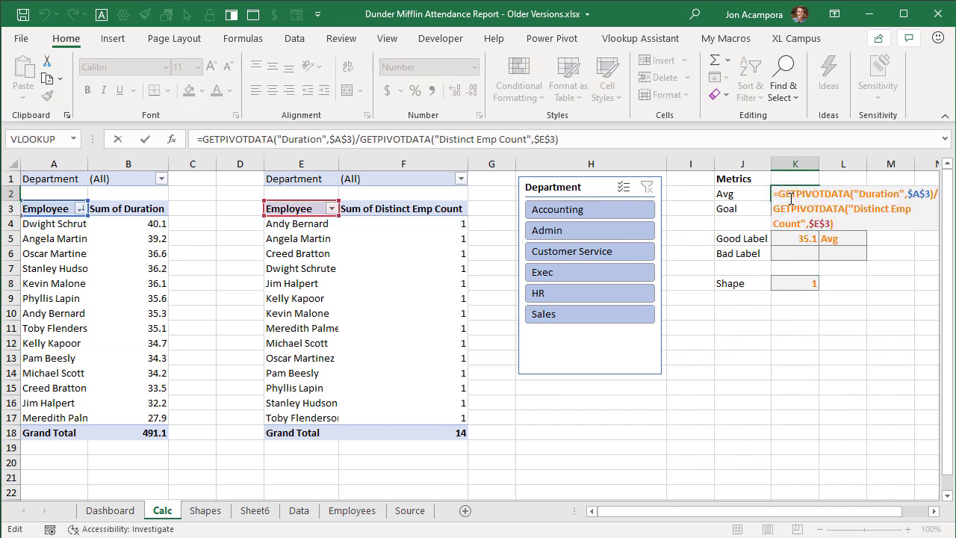
pyautogui.press('Escape')
pyautogui.click(788, 208)
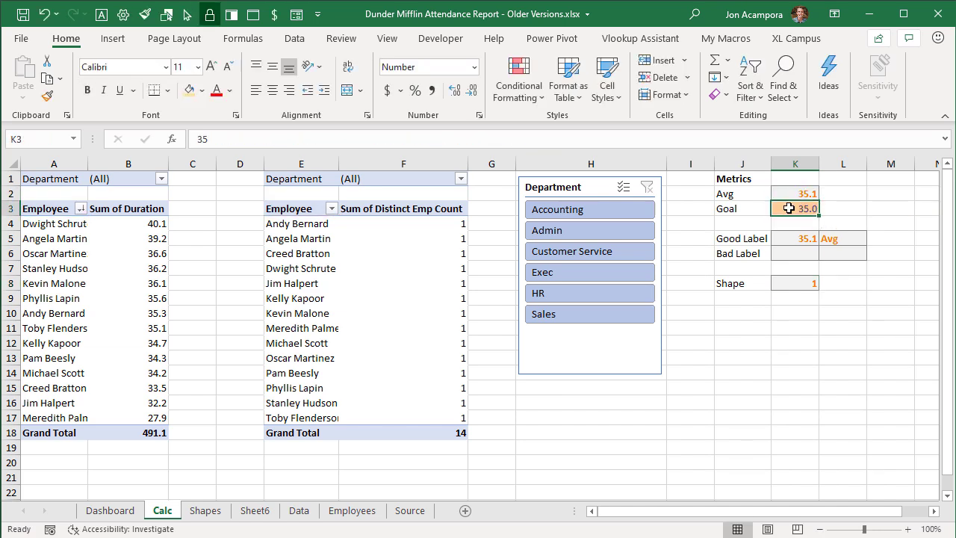
pyautogui.click(789, 239)
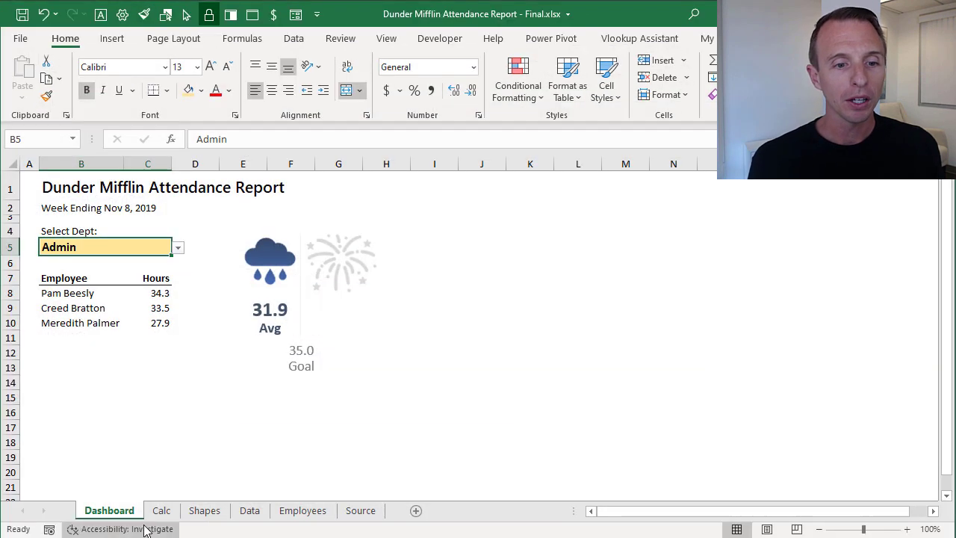
# Step: Examine the storm cloud and firework images on the Shapes sheet of the Final workbook
pyautogui.click(202, 517)
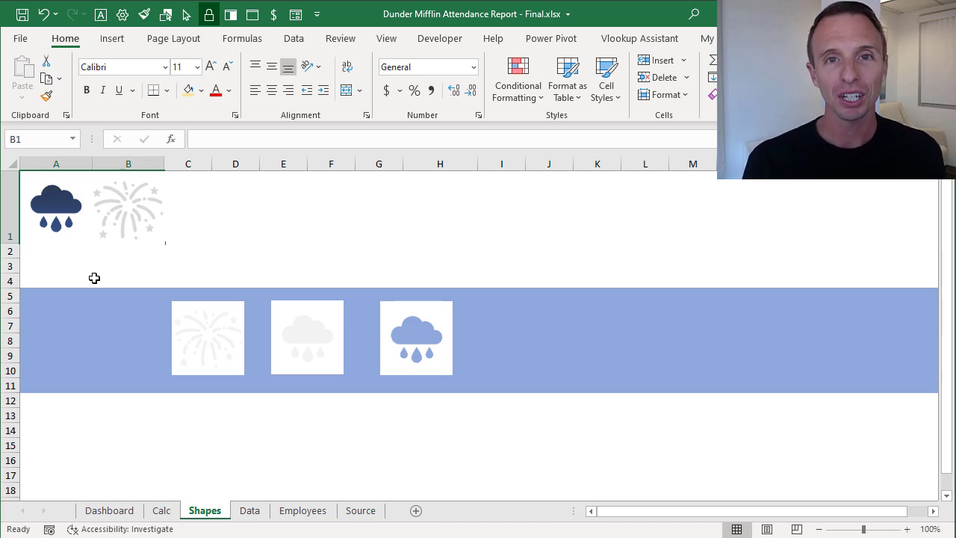
pyautogui.click(74, 210)
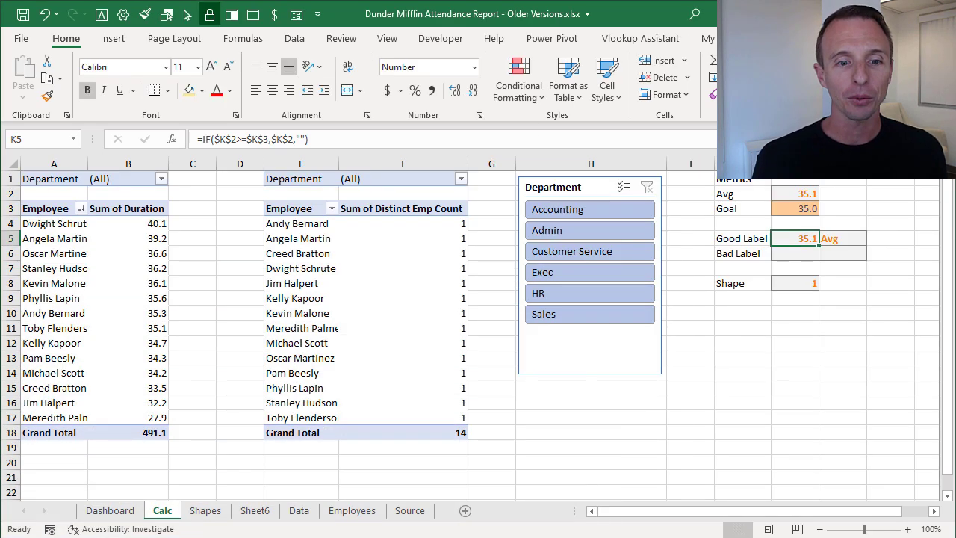
# Step: On the Shapes sheet of the Older Versions workbook, fill the rectangle in cell A2 with solid white
pyautogui.click(206, 510)
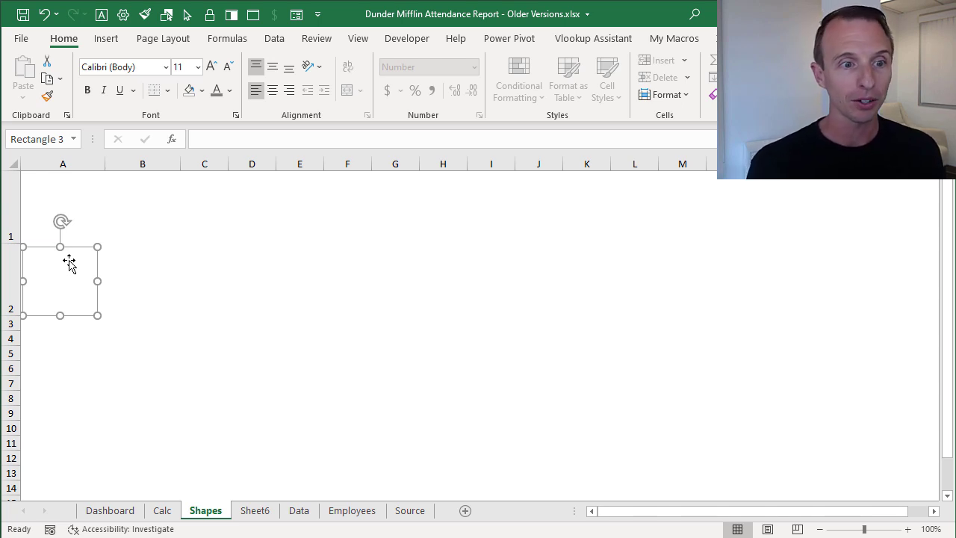
pyautogui.rightClick(78, 315)
pyautogui.click(79, 247)
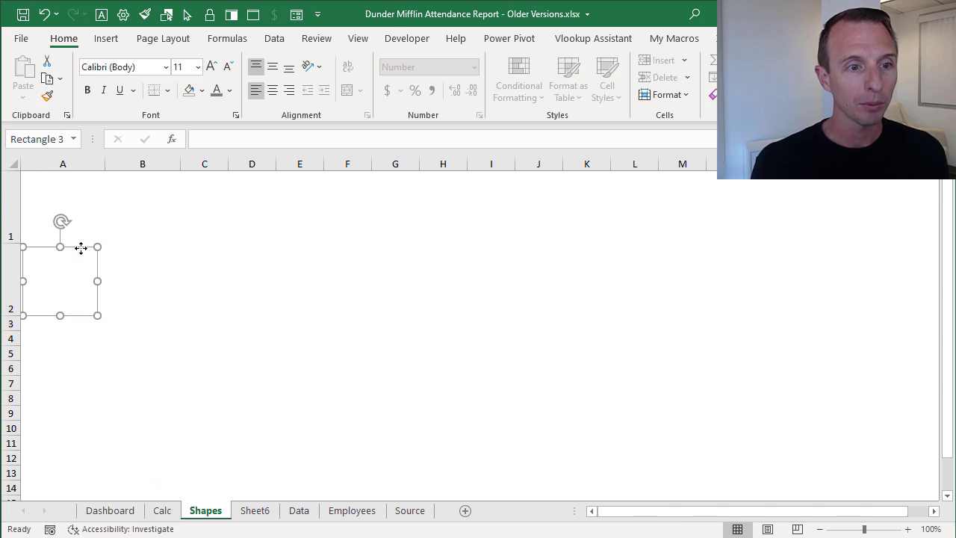
pyautogui.rightClick(81, 248)
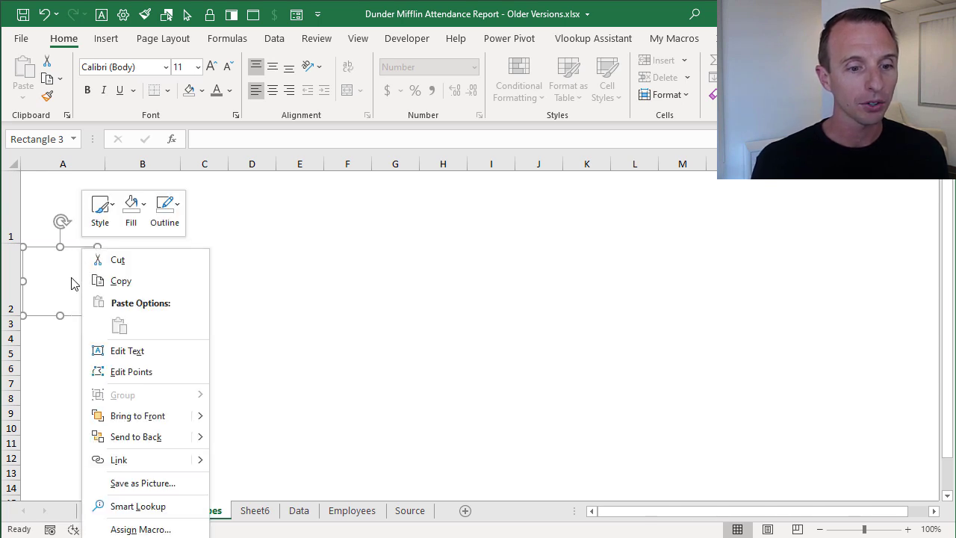
pyautogui.press('Escape')
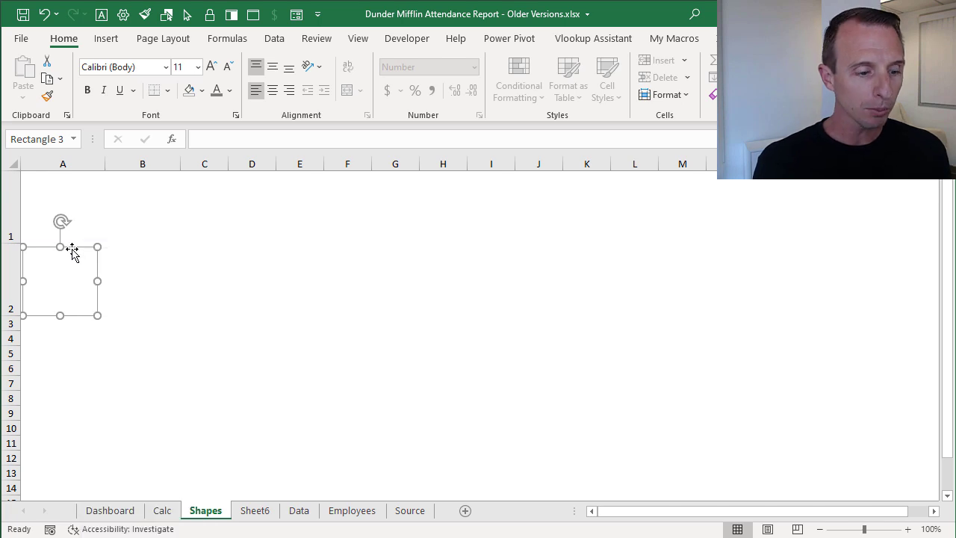
pyautogui.hotkey('ctrl', '1')
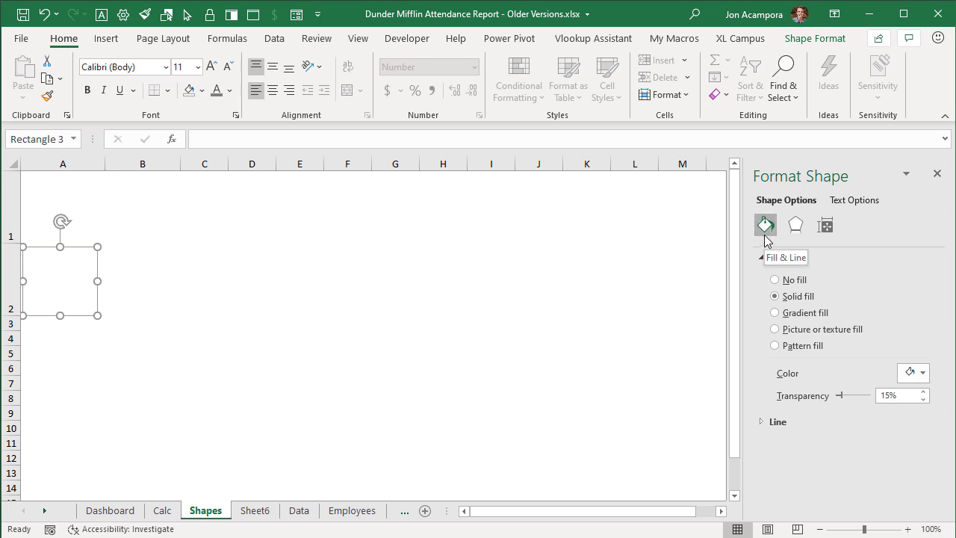
pyautogui.click(925, 371)
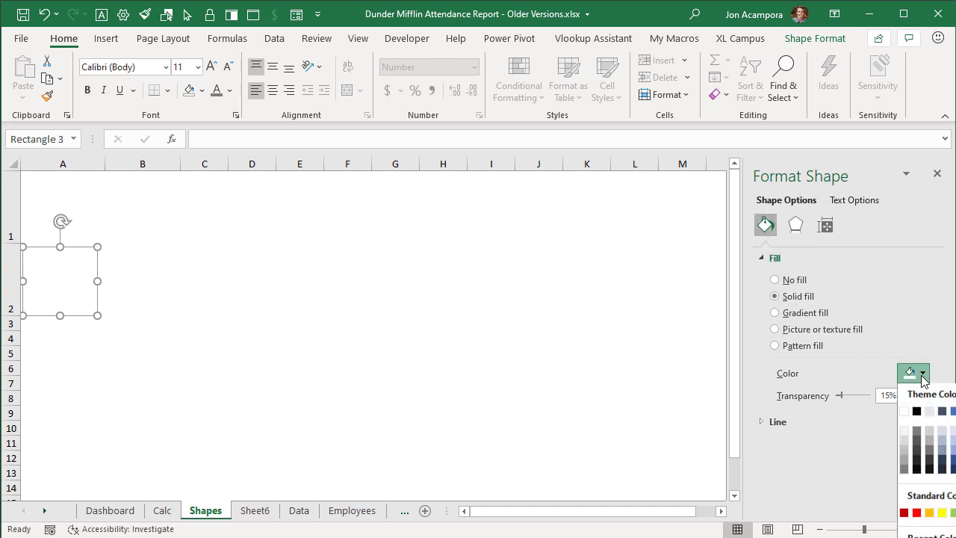
pyautogui.click(905, 412)
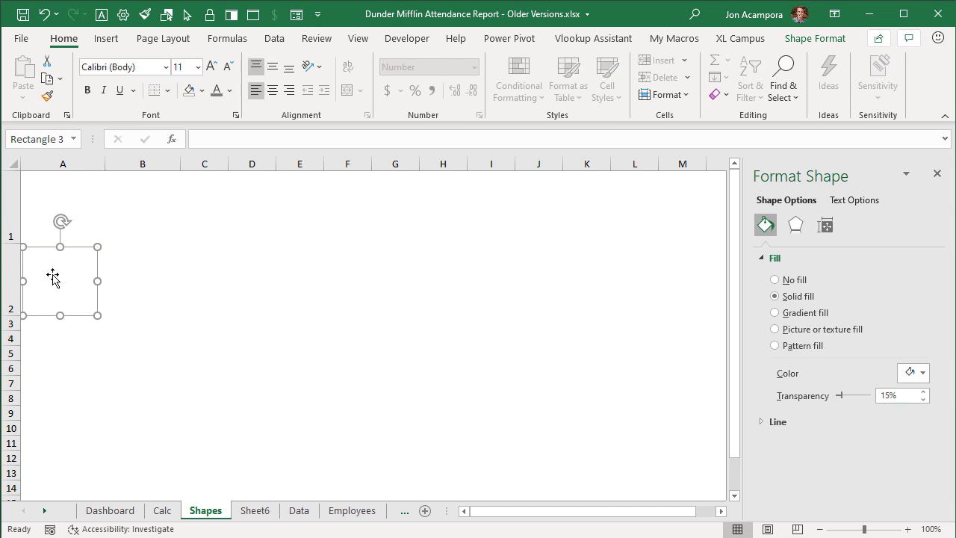
# Step: Inspect the range name linked to the Dashboard's storm cloud picture and undo the picture's last move
pyautogui.click(106, 511)
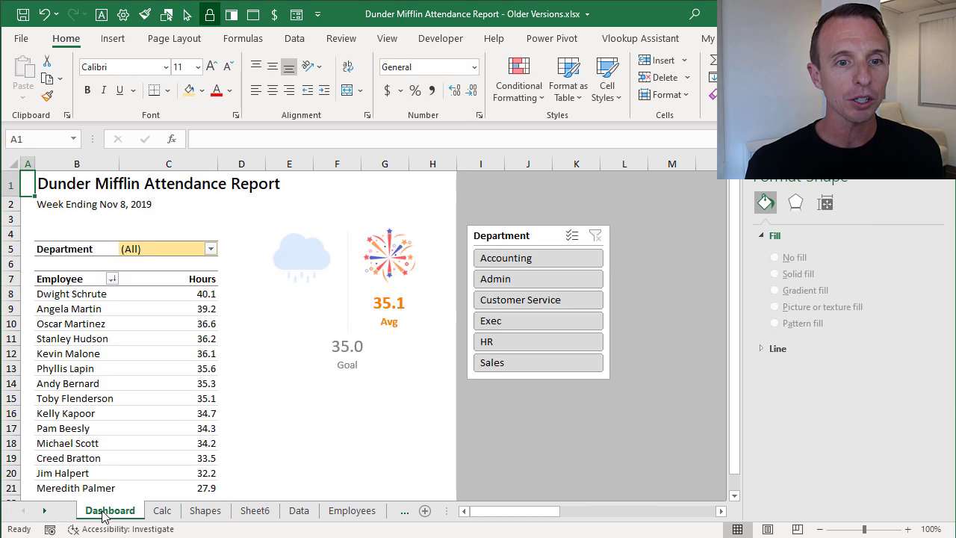
pyautogui.click(309, 251)
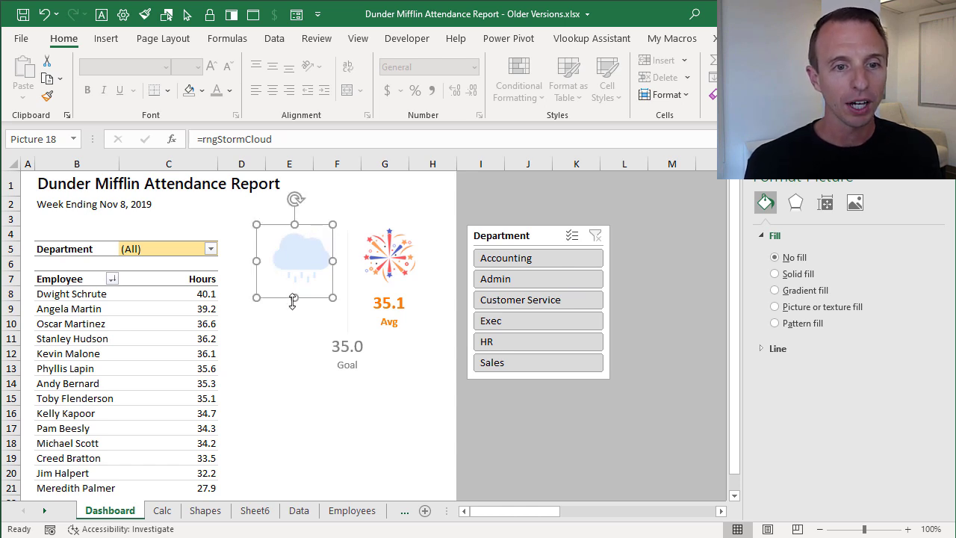
pyautogui.hotkey('ctrl', 'z')
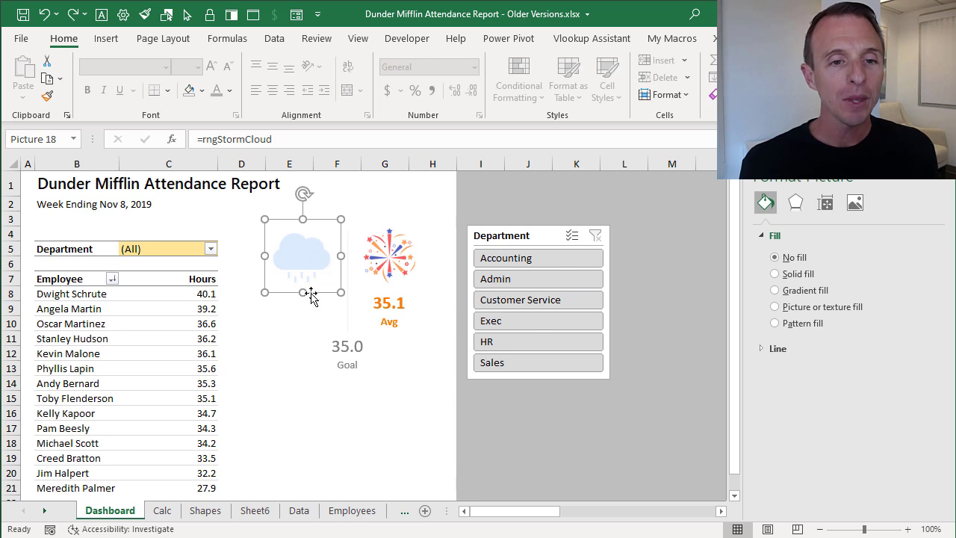
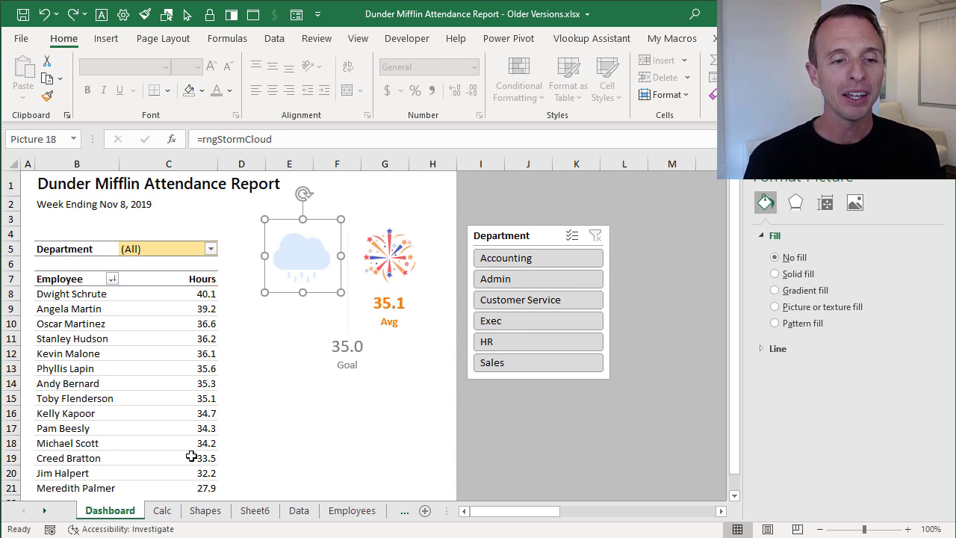
# Step: Examine the Shape formula in K8 on the Calc sheet, leaving it as is
pyautogui.click(162, 511)
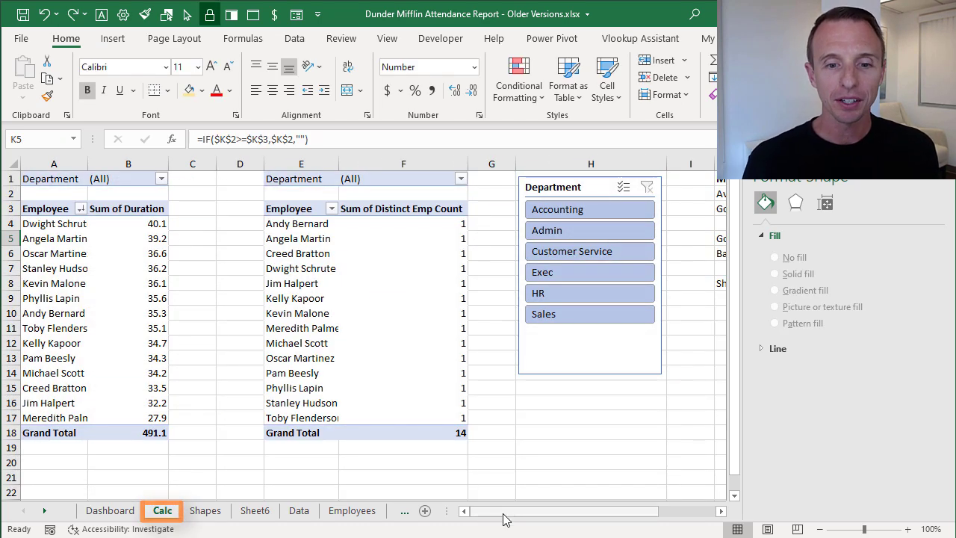
pyautogui.moveTo(503, 511); pyautogui.dragTo(560, 512)
pyautogui.click(598, 281)
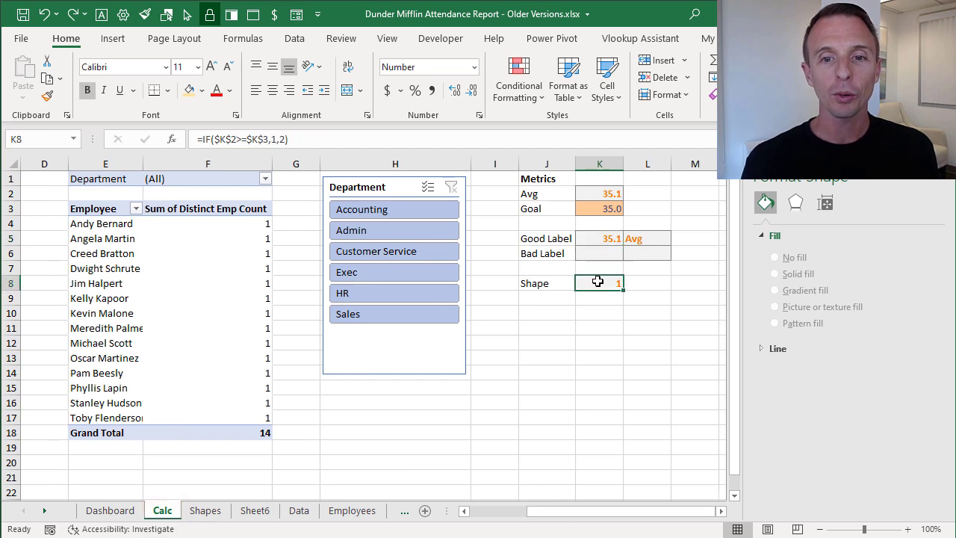
pyautogui.press('F2')
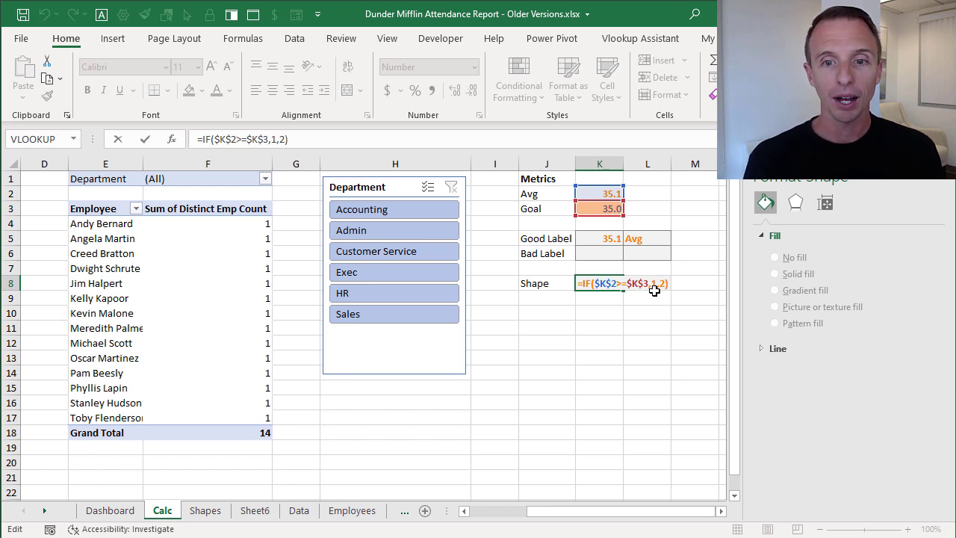
pyautogui.hotkey('ctrl', 'Return')
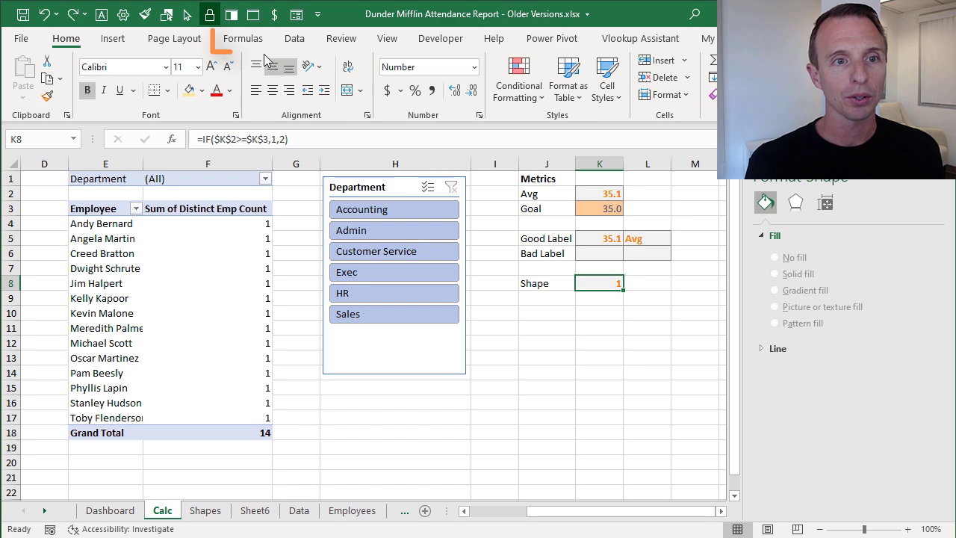
# Step: Open the Name Manager and examine the reference formulas of rngFirework and rngStormCloud
pyautogui.click(245, 40)
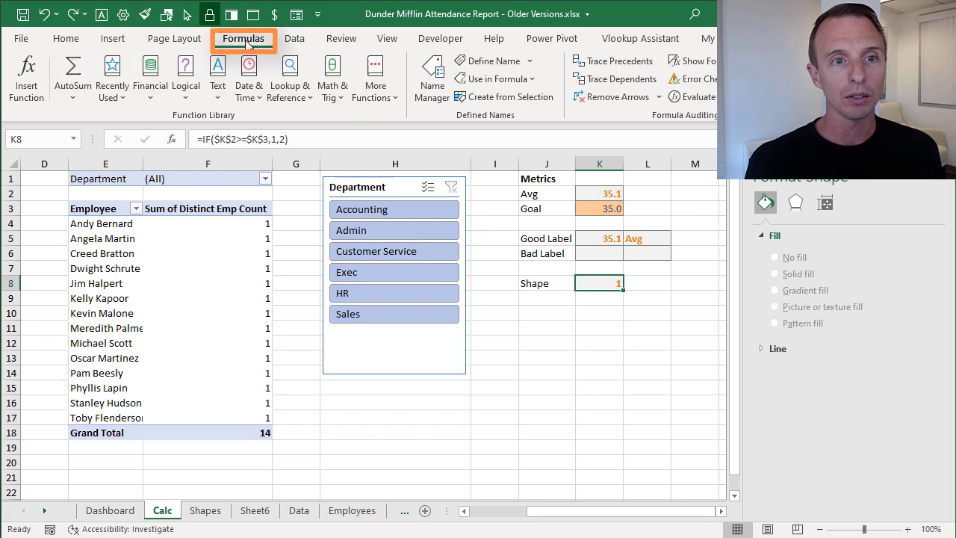
pyautogui.click(439, 82)
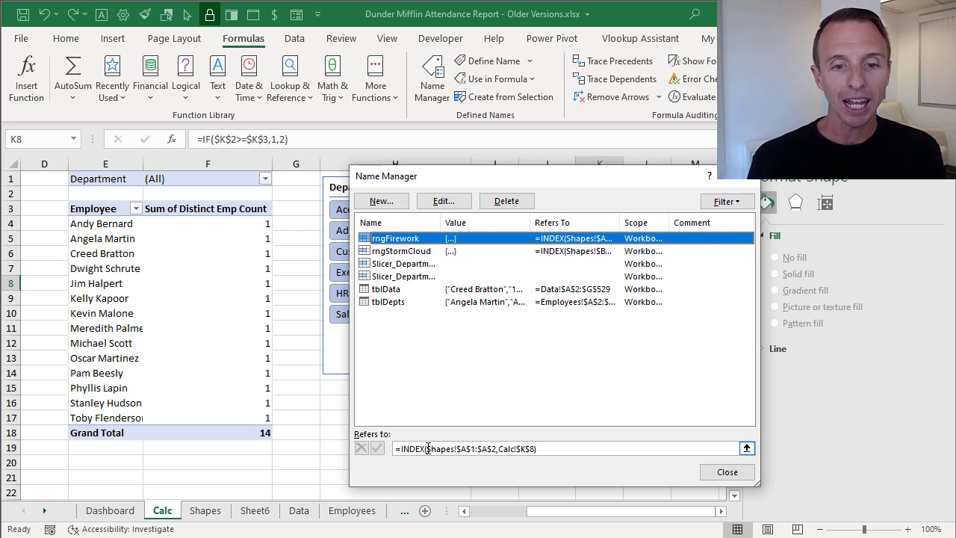
pyautogui.moveTo(428, 448); pyautogui.dragTo(496, 447)
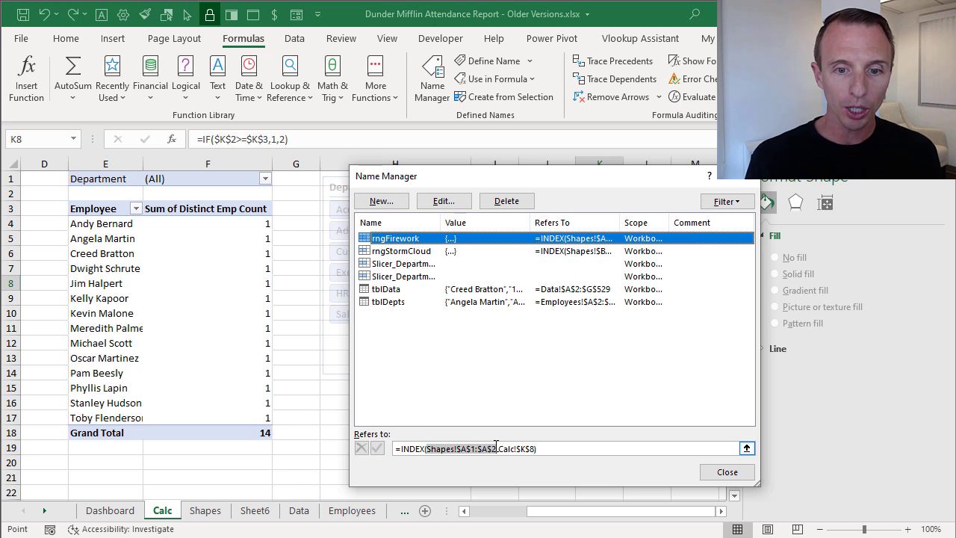
pyautogui.moveTo(496, 446); pyautogui.dragTo(496, 447)
pyautogui.click(503, 448)
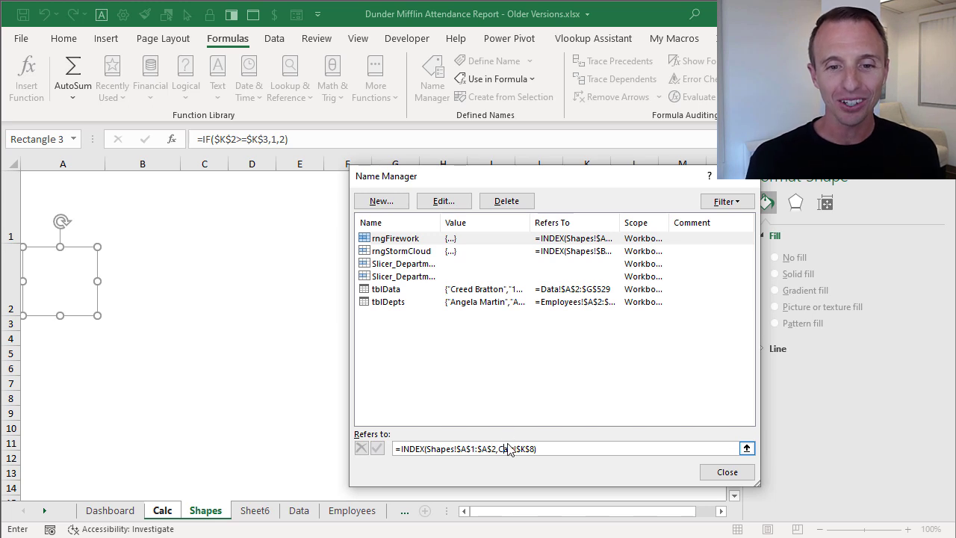
pyautogui.click(407, 251)
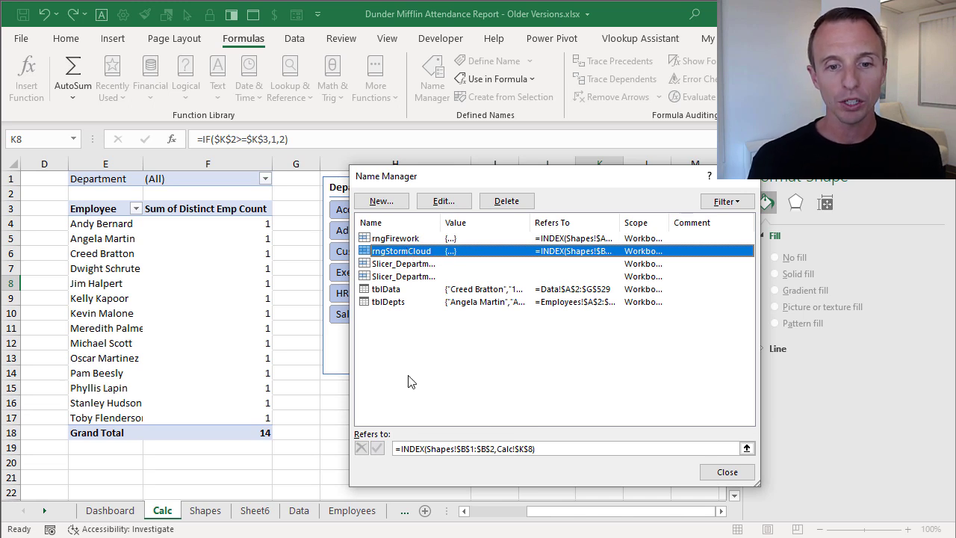
pyautogui.click(457, 448)
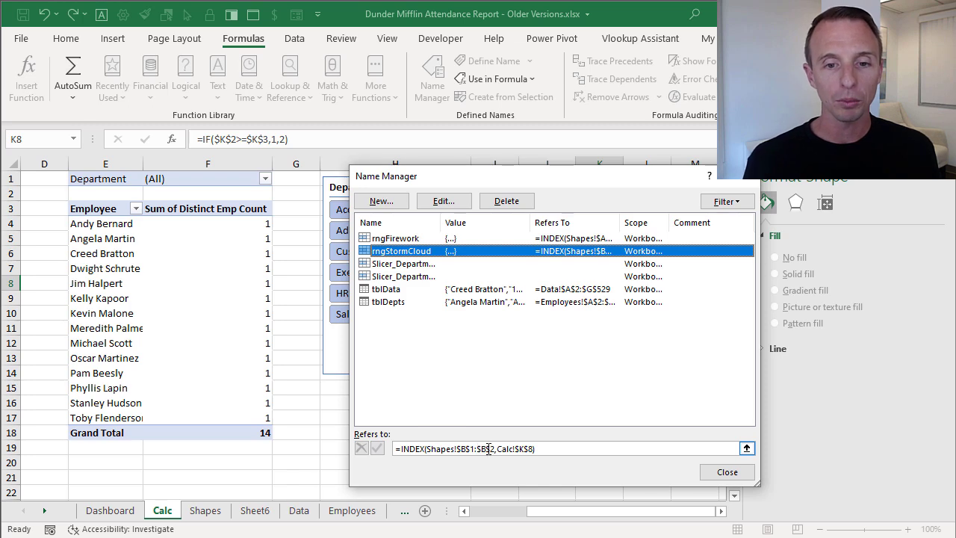
# Step: Close the Name Manager and examine cells A1 and B2 and the covering rectangles in A2 and B1 on the Shapes sheet
pyautogui.click(717, 473)
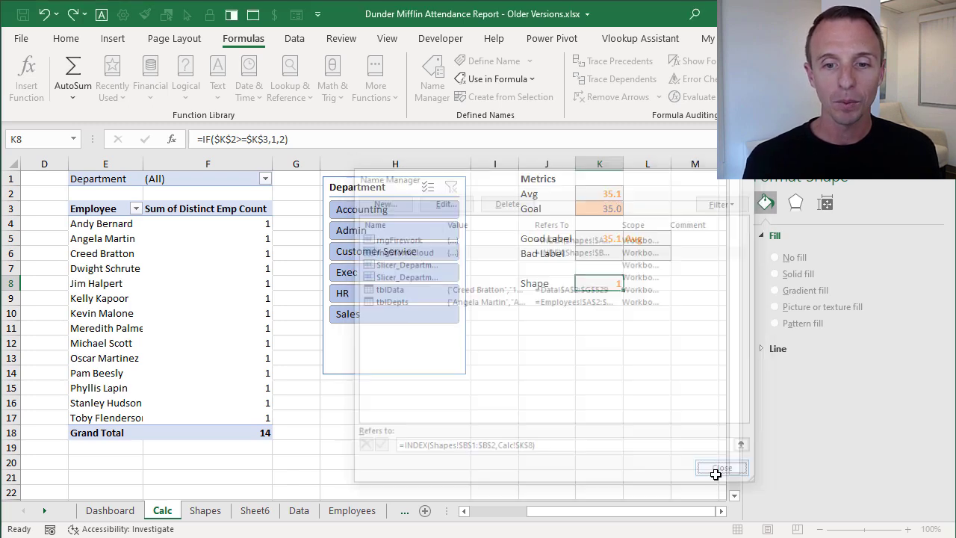
pyautogui.click(205, 510)
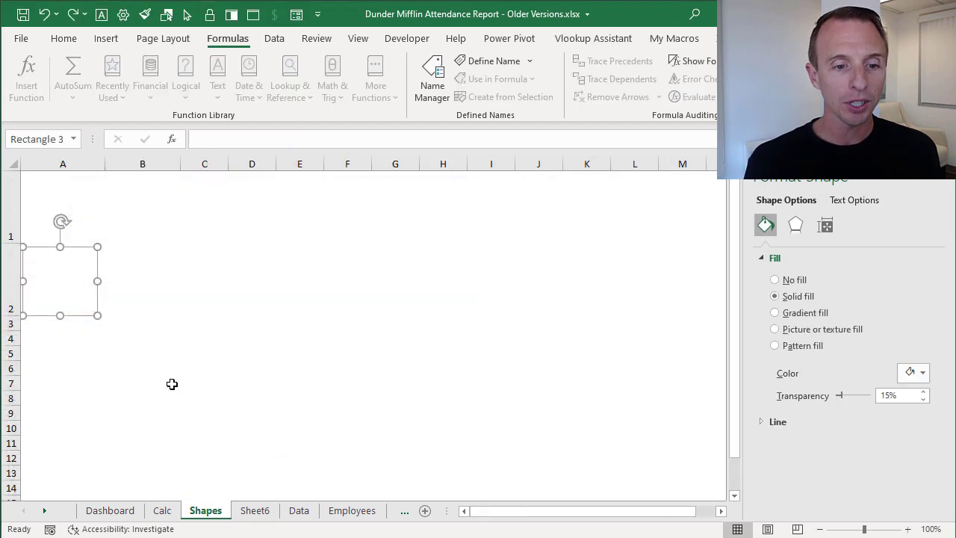
pyautogui.click(86, 212)
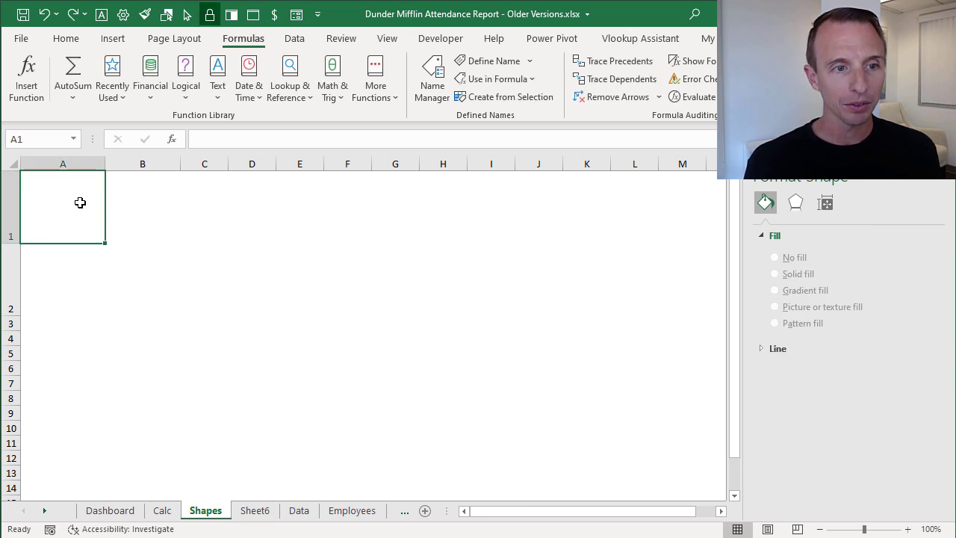
pyautogui.click(57, 270)
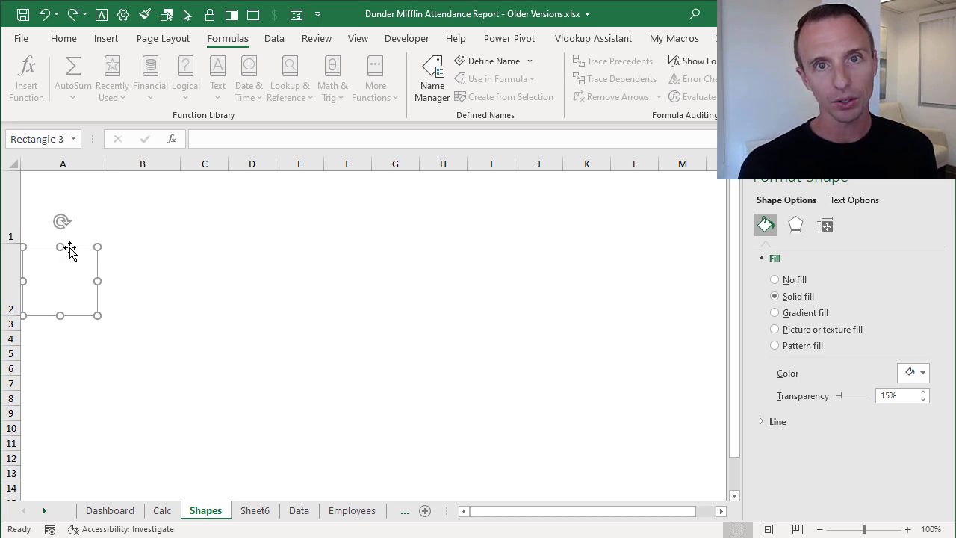
pyautogui.moveTo(70, 252); pyautogui.dragTo(133, 209)
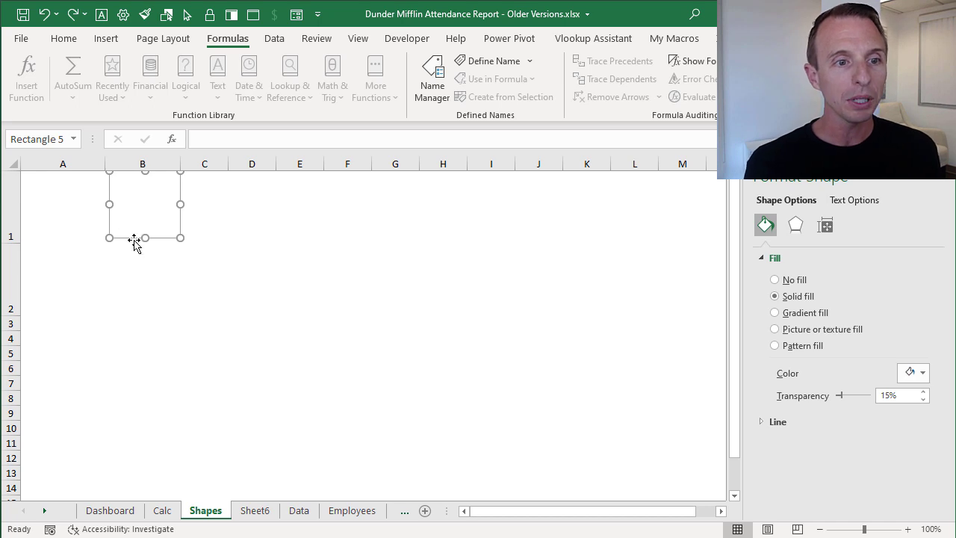
pyautogui.click(130, 268)
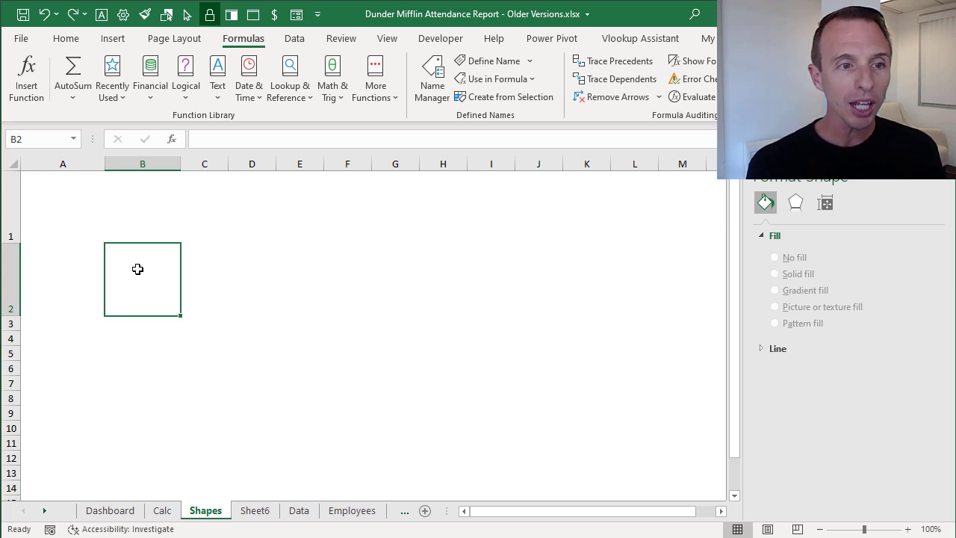
# Step: Copy cell A1 of the Shapes sheet, paste it on the Dashboard as a linked picture, and move it into the empty area below the storm cloud
pyautogui.click(78, 211)
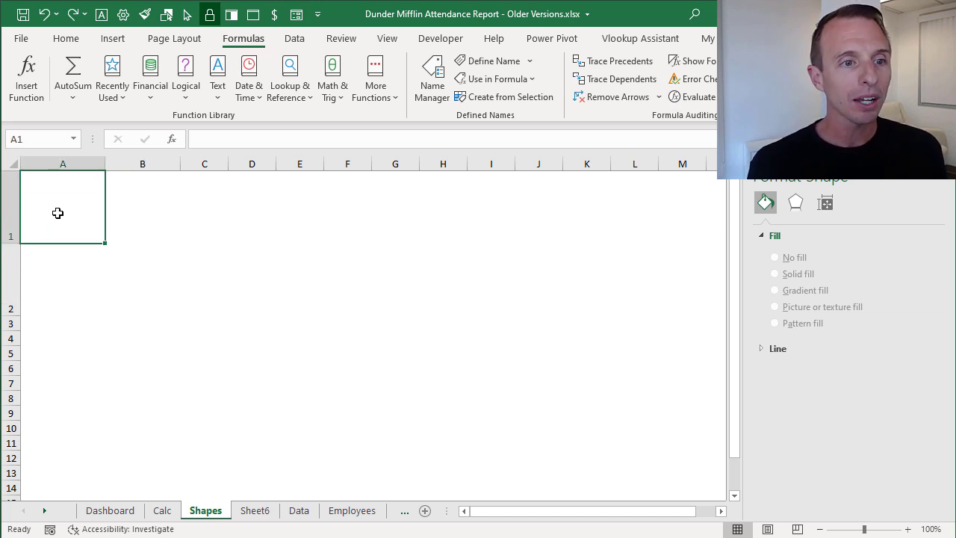
pyautogui.hotkey('ctrl', 'c')
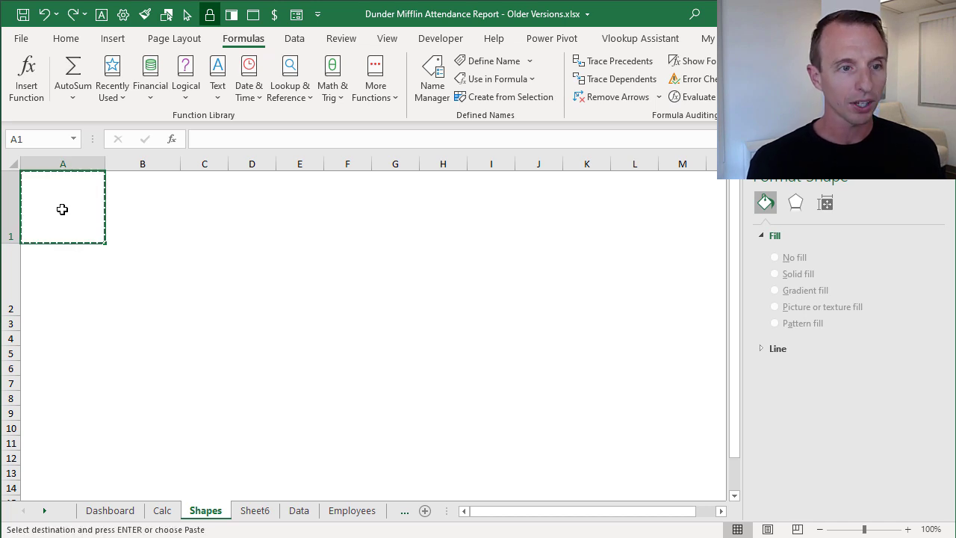
pyautogui.click(118, 511)
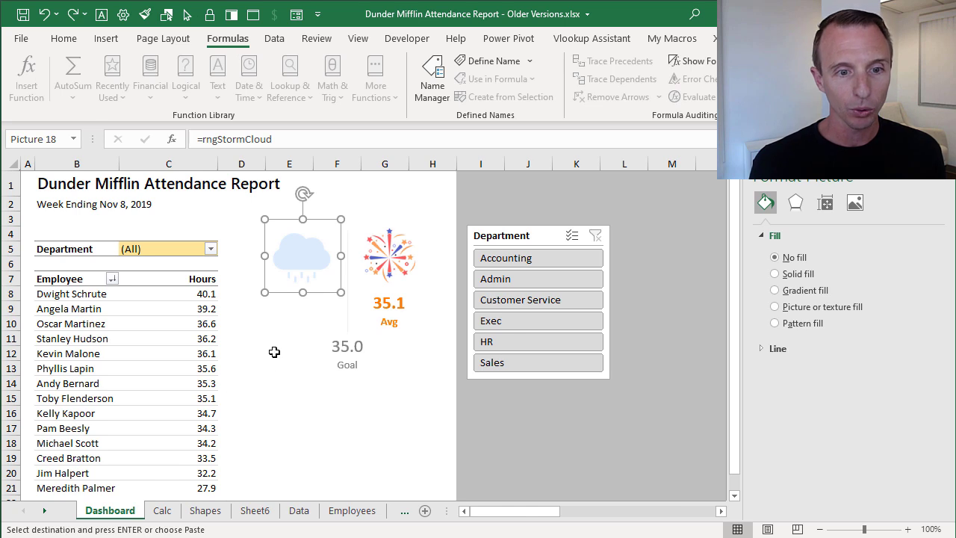
pyautogui.rightClick(405, 188)
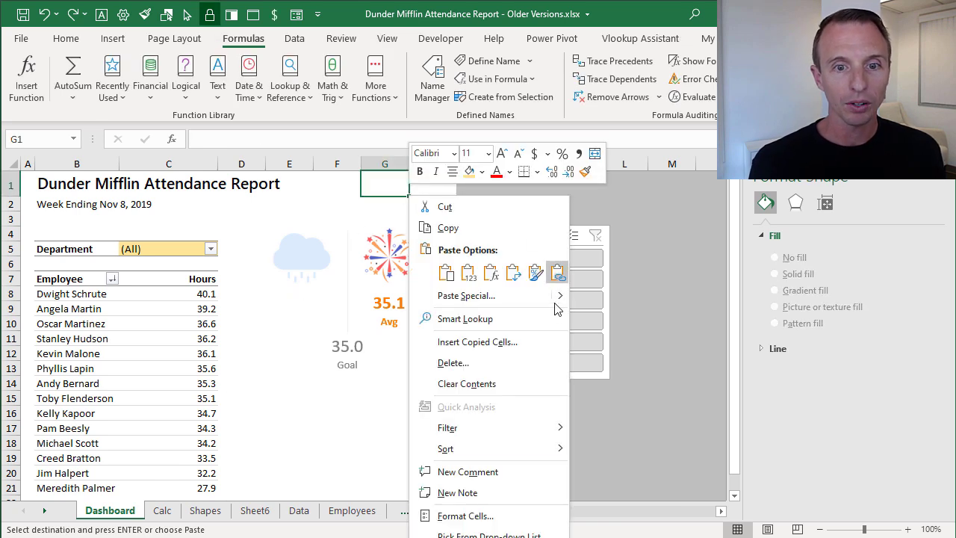
pyautogui.moveTo(562, 303)
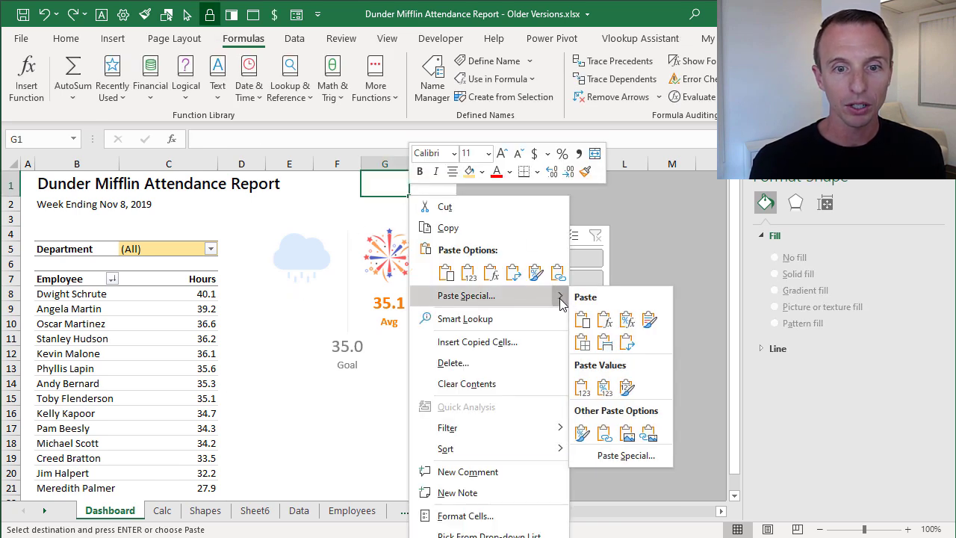
pyautogui.click(647, 435)
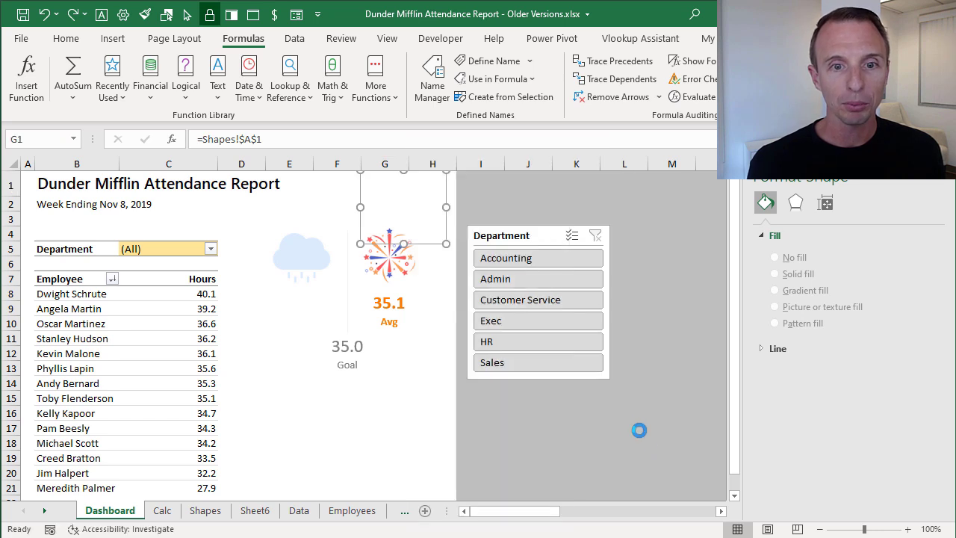
pyautogui.moveTo(445, 194); pyautogui.dragTo(308, 372)
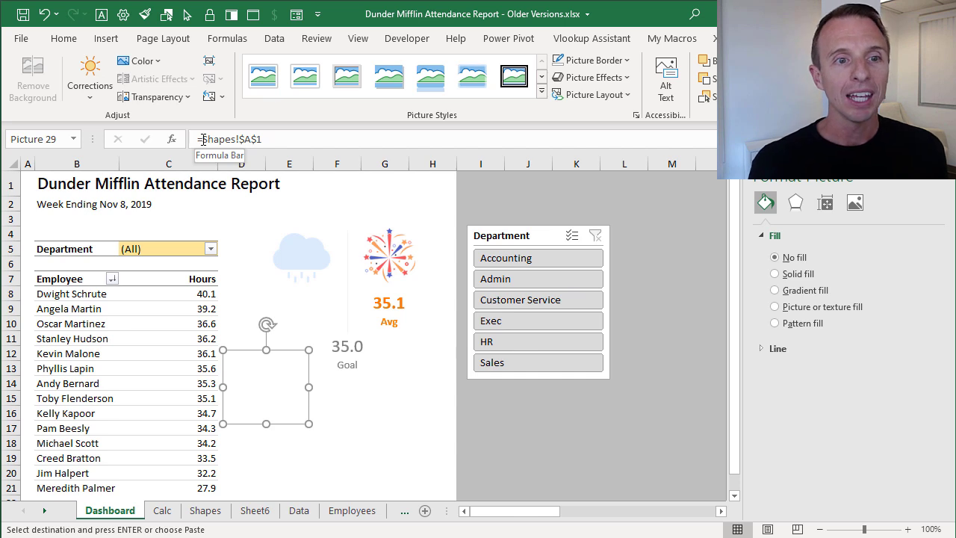
# Step: Change the pasted picture's reference to the named range rngFirework
pyautogui.moveTo(198, 139); pyautogui.dragTo(268, 138)
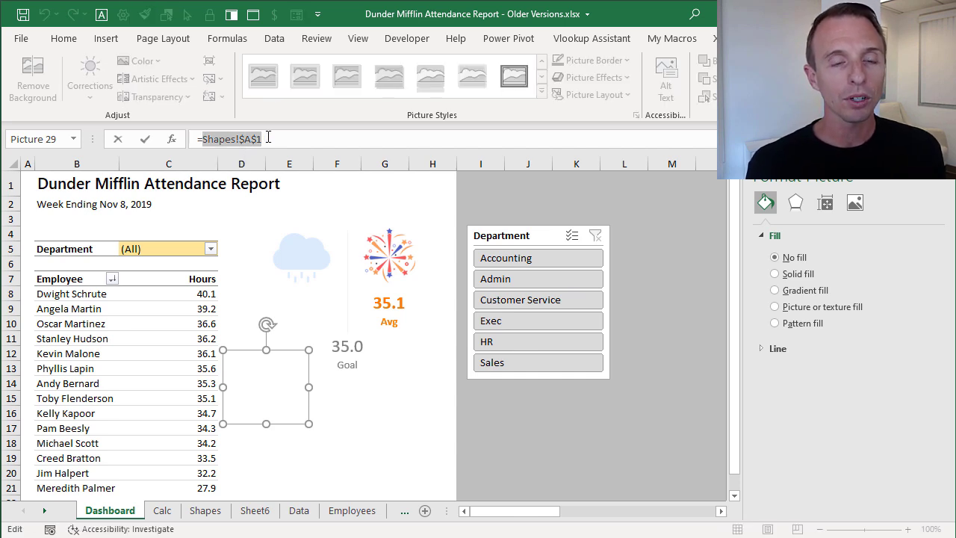
pyautogui.write('rng')
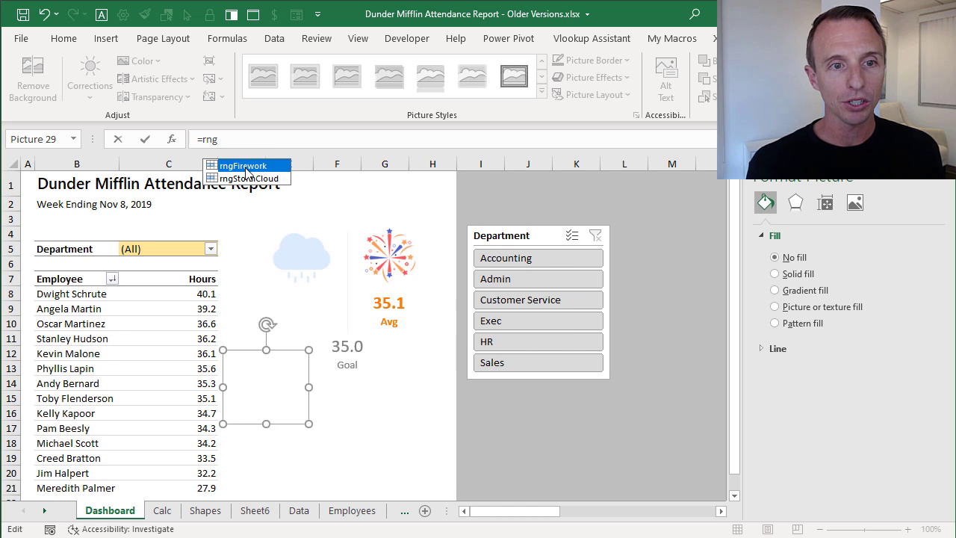
pyautogui.press('Tab')
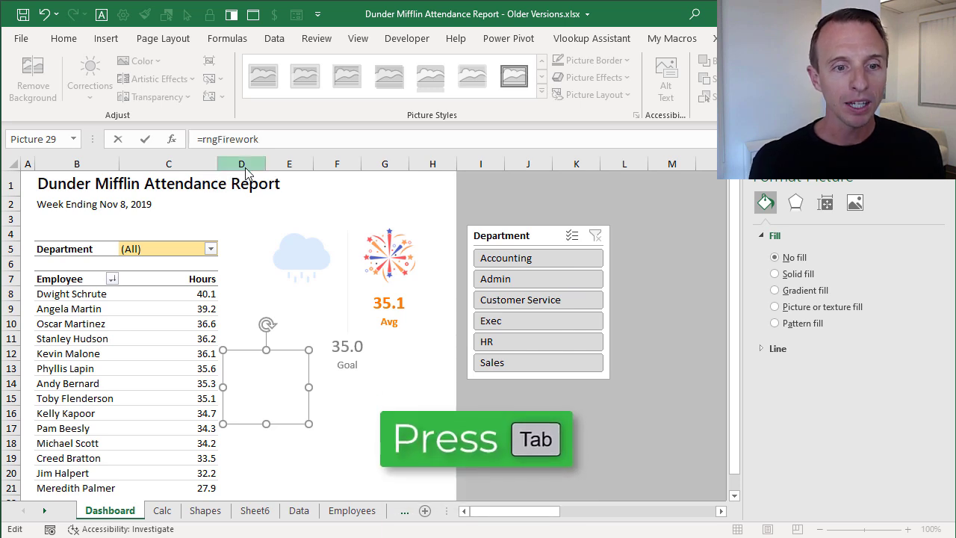
pyautogui.press('Return')
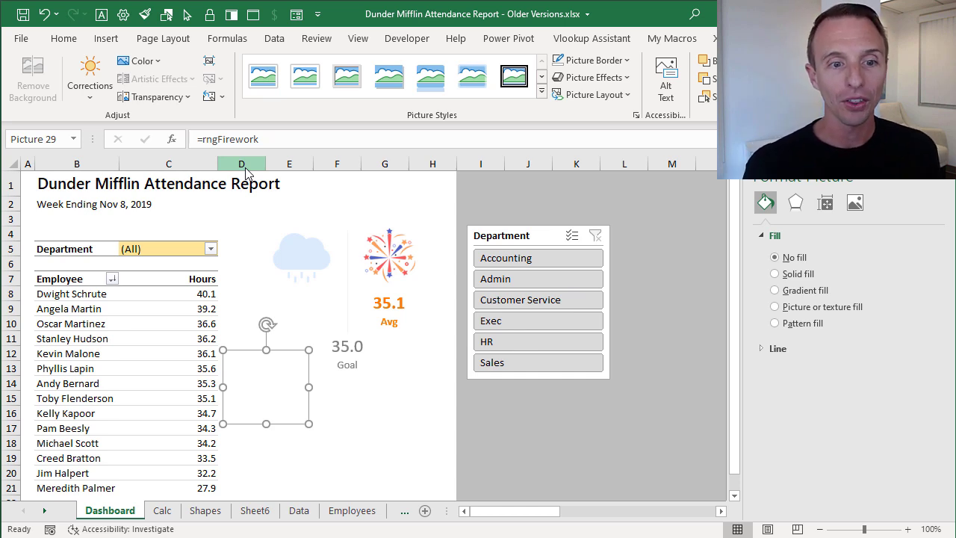
# Step: Position the rngFirework picture directly over the existing firework above the Avg label
pyautogui.click(280, 312)
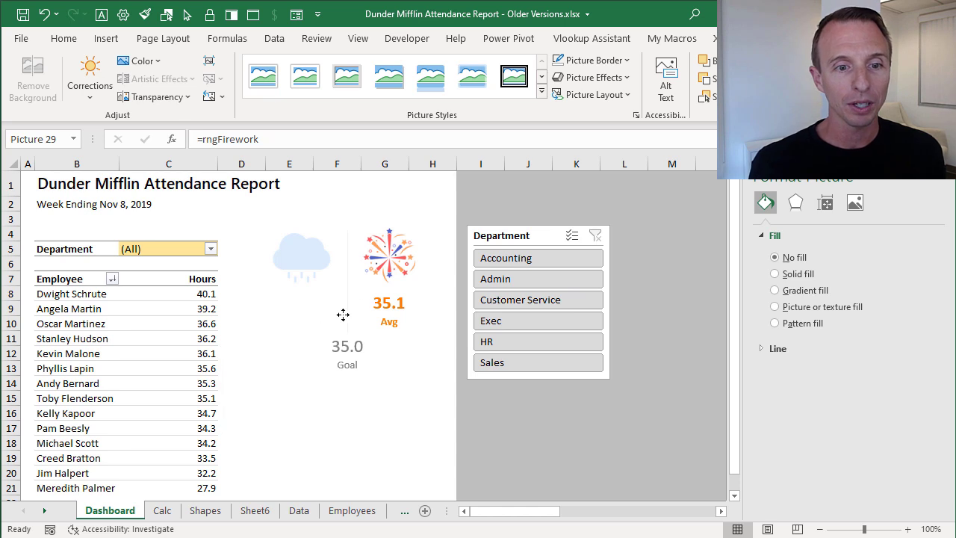
pyautogui.click(411, 234)
pyautogui.click(414, 217)
pyautogui.click(415, 223)
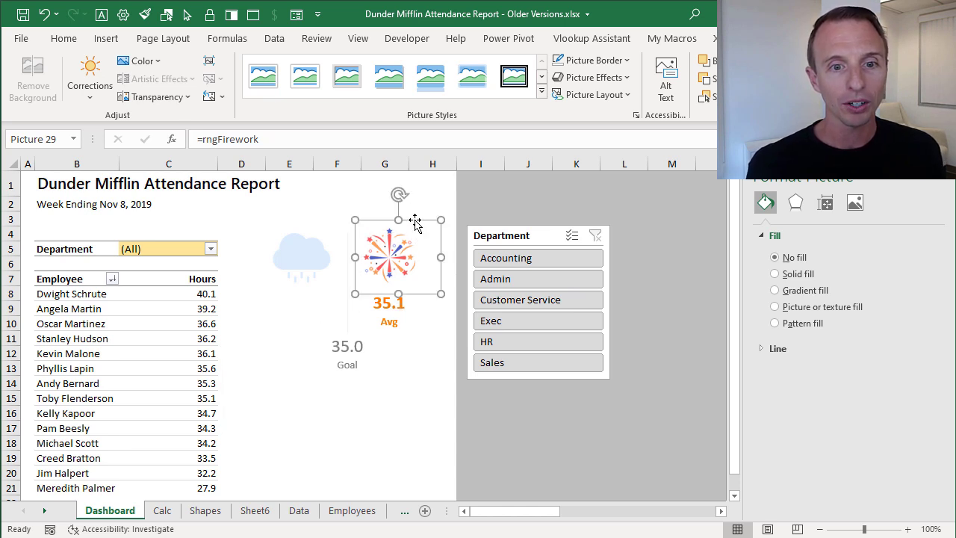
pyautogui.click(412, 221)
pyautogui.click(406, 221)
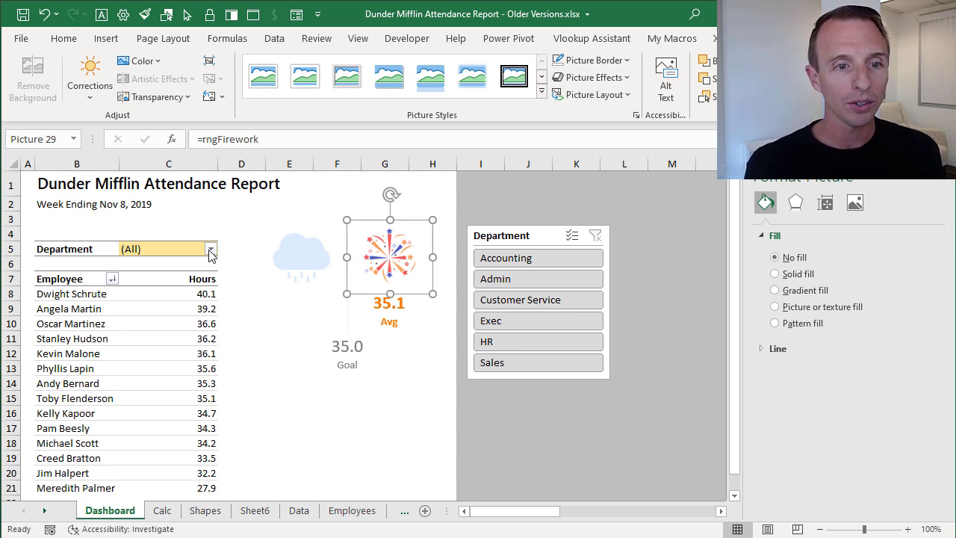
# Step: Filter the Department slicer to Customer Service, move the new firework picture off the original underneath, and undo the last move
pyautogui.click(524, 301)
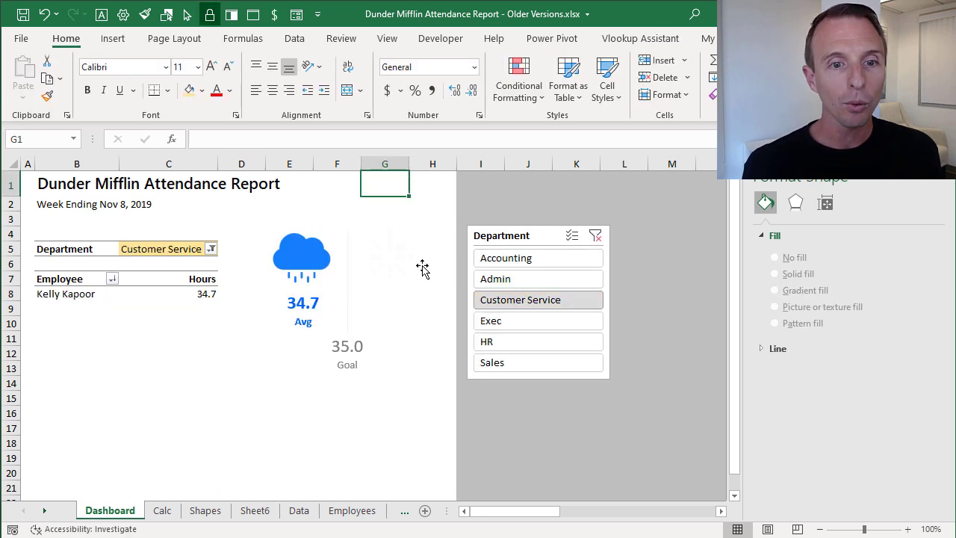
pyautogui.click(380, 253)
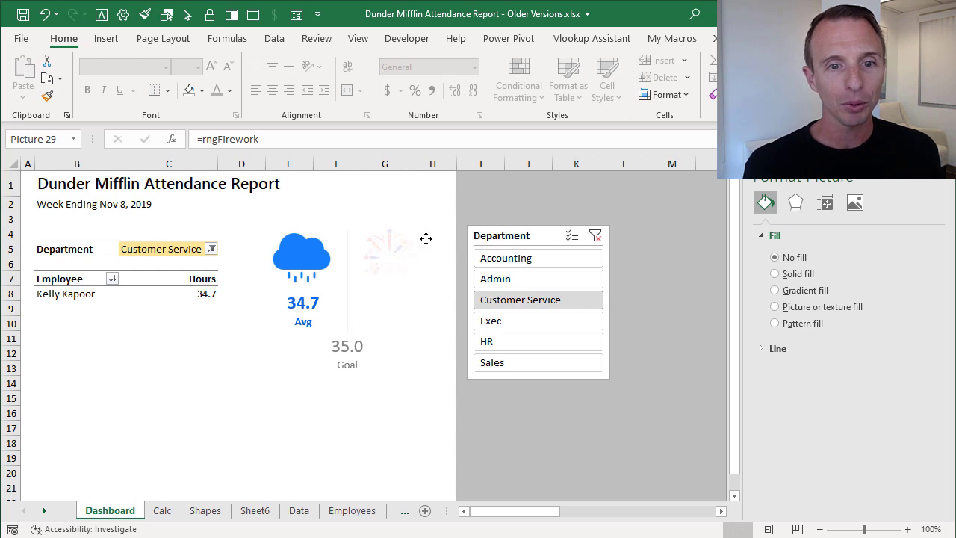
pyautogui.click(396, 210)
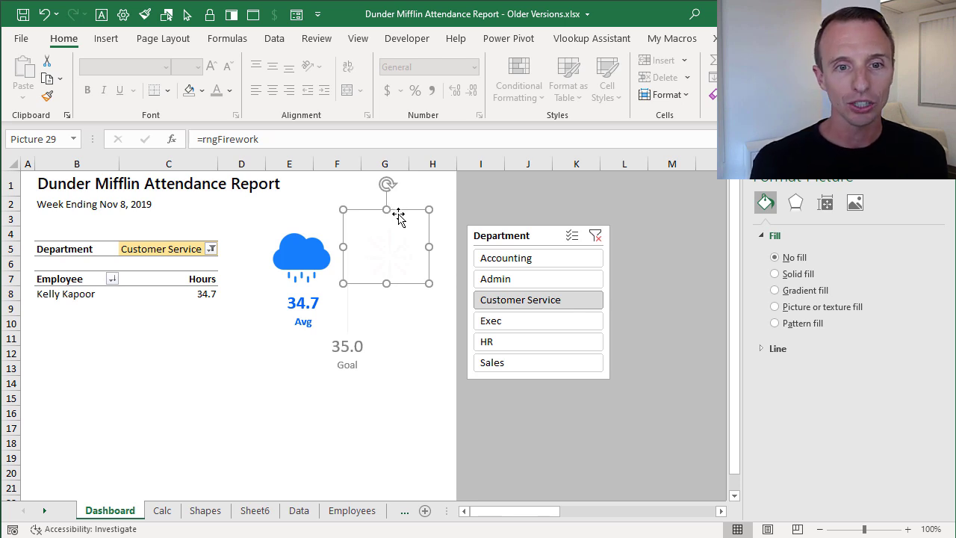
pyautogui.moveTo(400, 212); pyautogui.dragTo(411, 253)
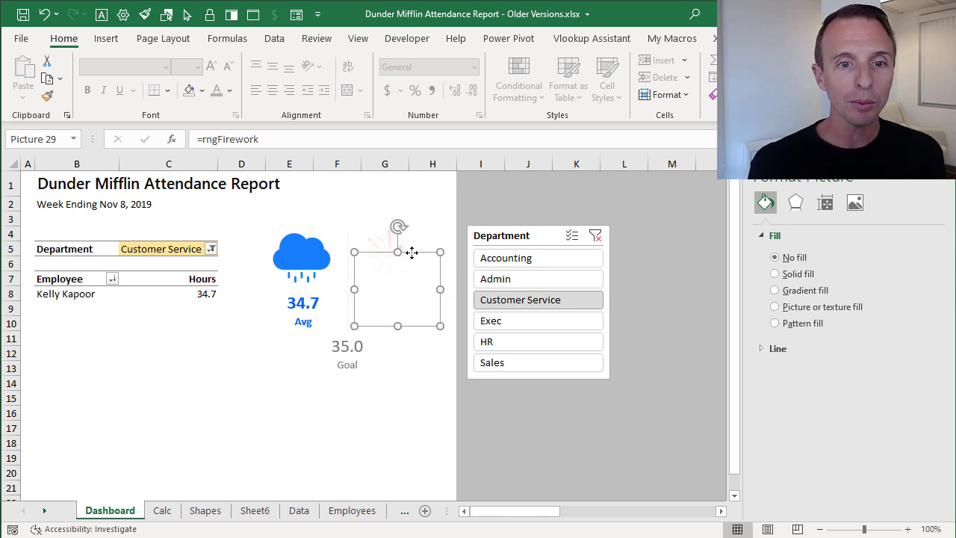
pyautogui.hotkey('ctrl', 'z')
pyautogui.click(411, 252)
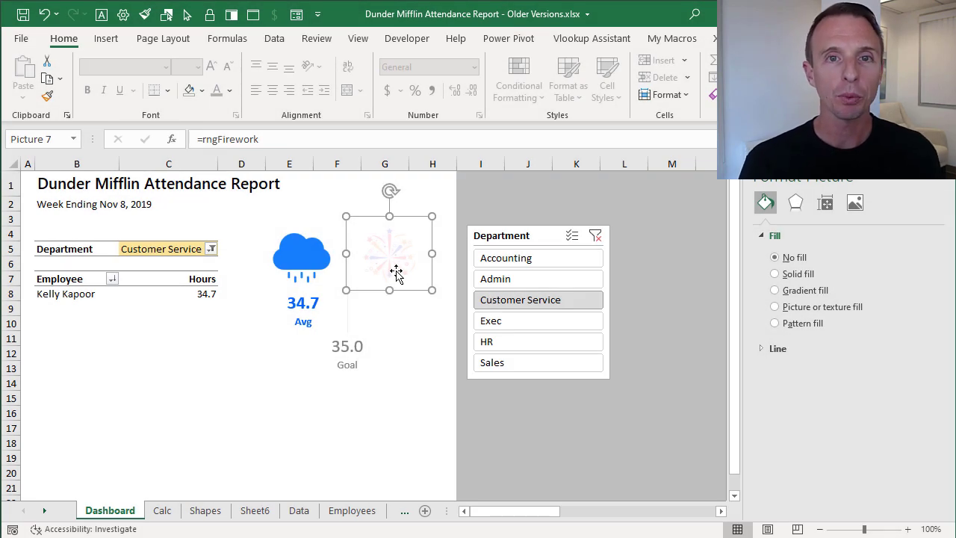
# Step: Inspect the cell links of the Dashboard's two average text boxes and the Good Label formula in K5 on the Calc sheet
pyautogui.click(307, 306)
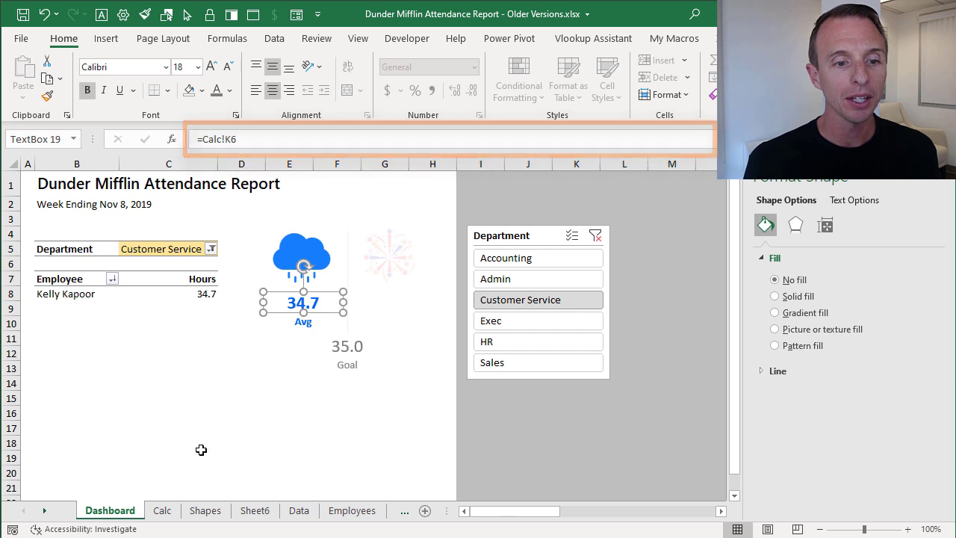
pyautogui.click(162, 510)
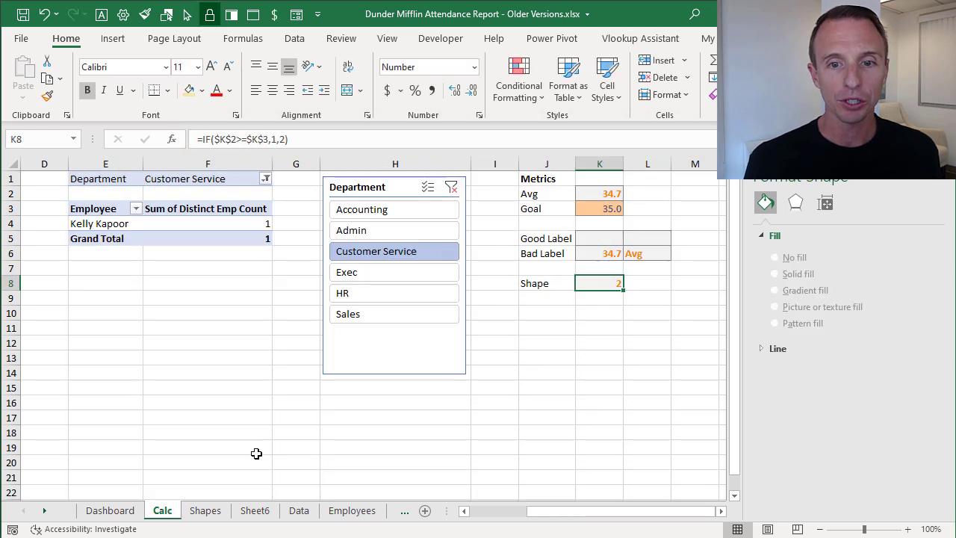
pyautogui.click(601, 241)
pyautogui.press('F2')
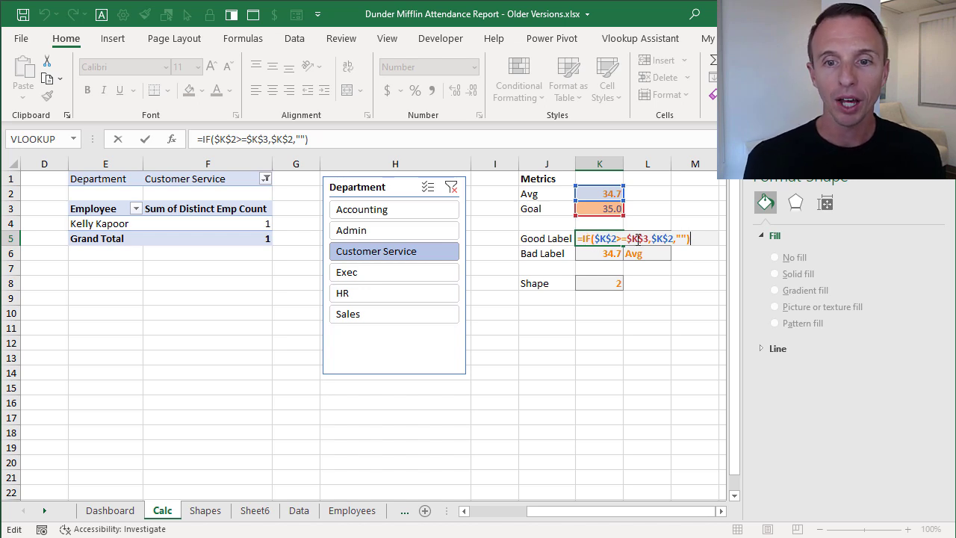
pyautogui.press('Escape')
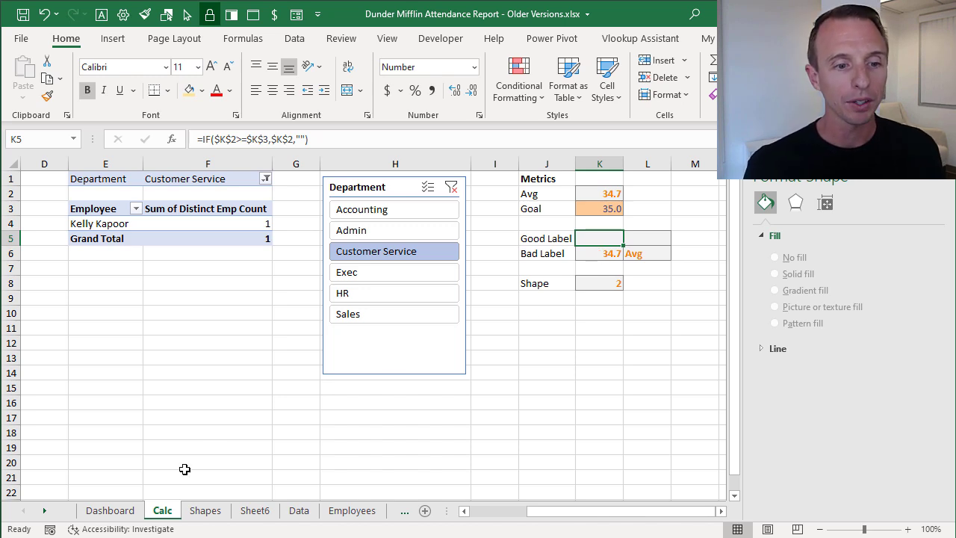
pyautogui.click(110, 510)
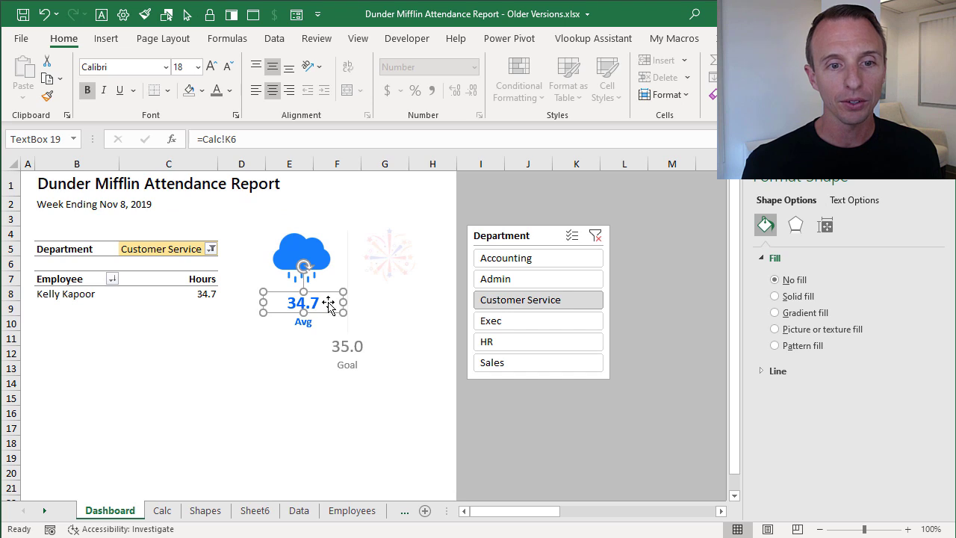
pyautogui.click(378, 306)
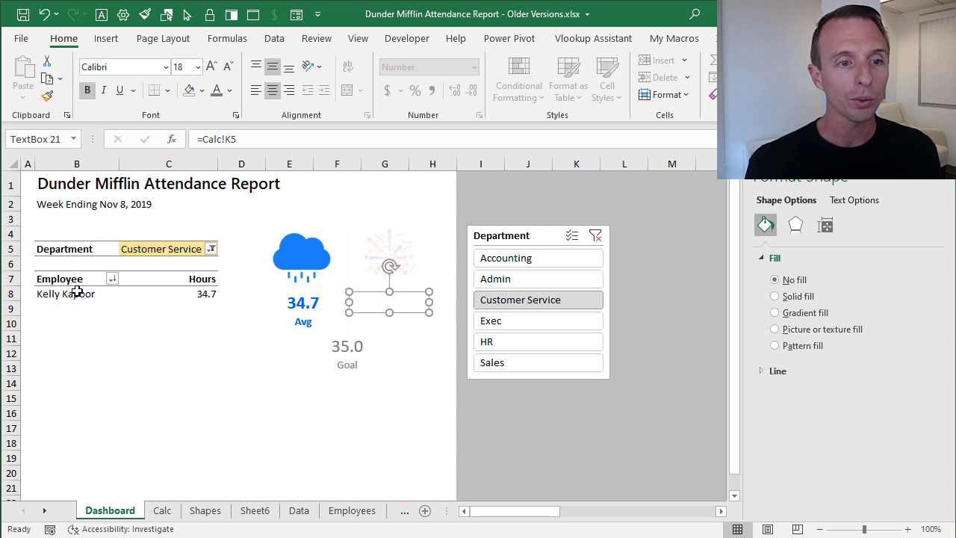
# Step: Clear the Department slicer filter, review both PivotTables on the Calc sheet, and return to the Dashboard
pyautogui.click(596, 235)
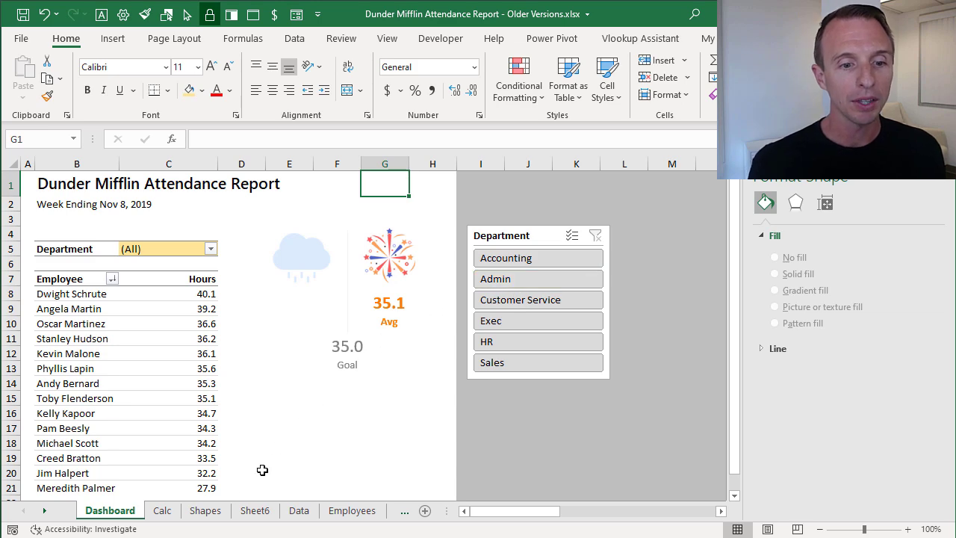
pyautogui.click(163, 510)
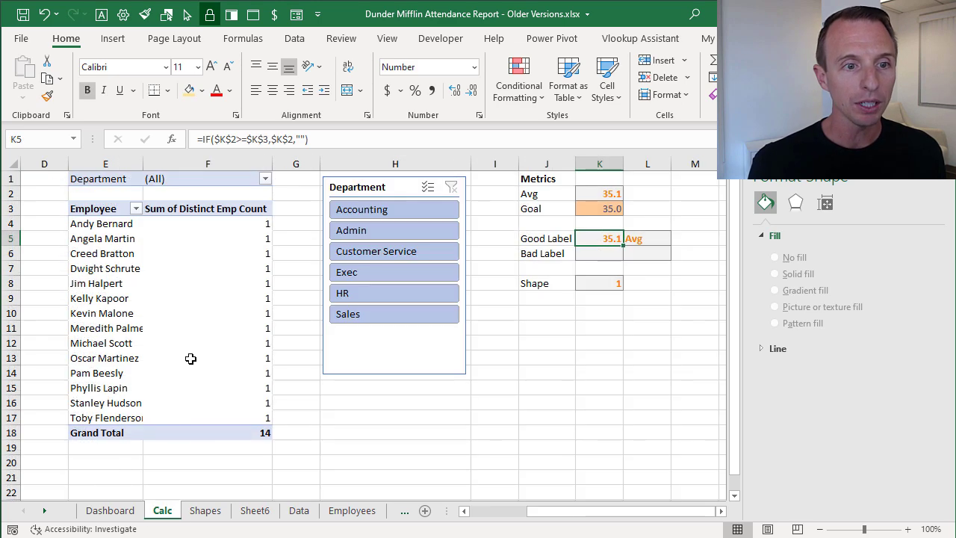
pyautogui.moveTo(111, 172); pyautogui.dragTo(228, 433)
pyautogui.moveTo(388, 511); pyautogui.dragTo(347, 511)
pyautogui.moveTo(63, 179); pyautogui.dragTo(125, 433)
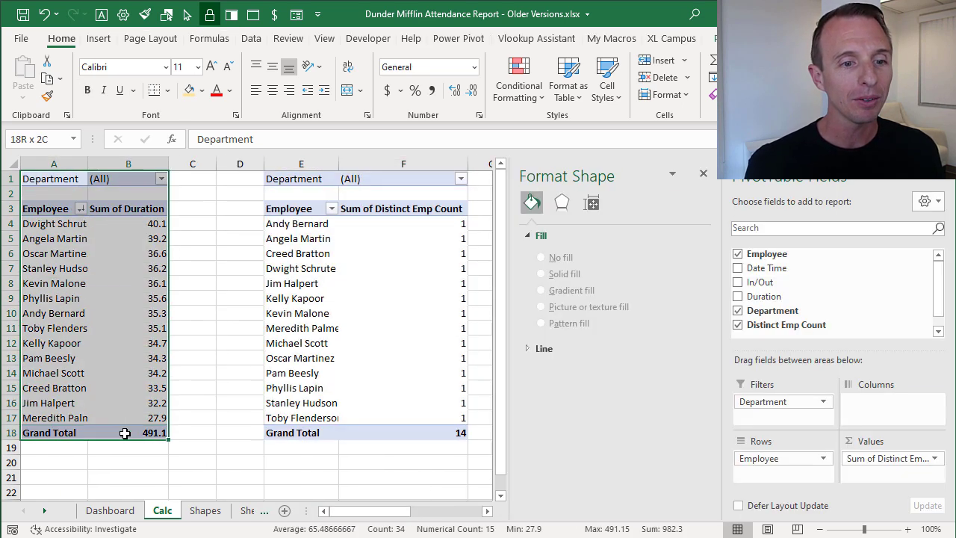
pyautogui.click(112, 512)
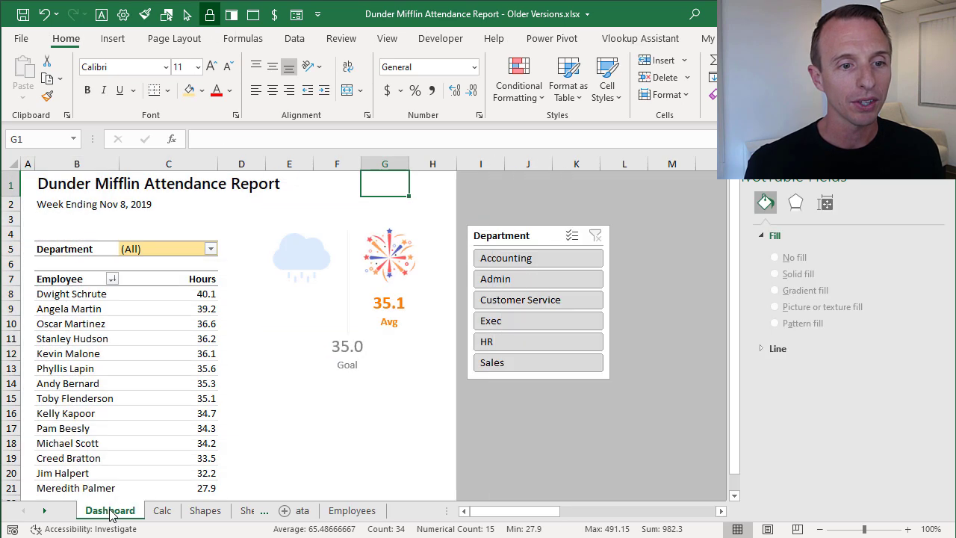
# Step: Select the employee hours PivotTable on the Dashboard and review its design and style options
pyautogui.click(125, 292)
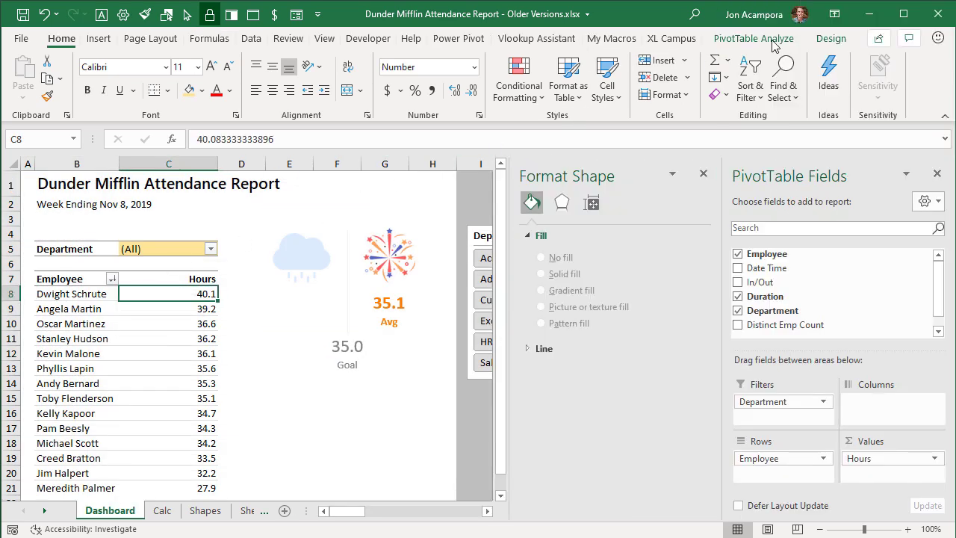
pyautogui.click(831, 39)
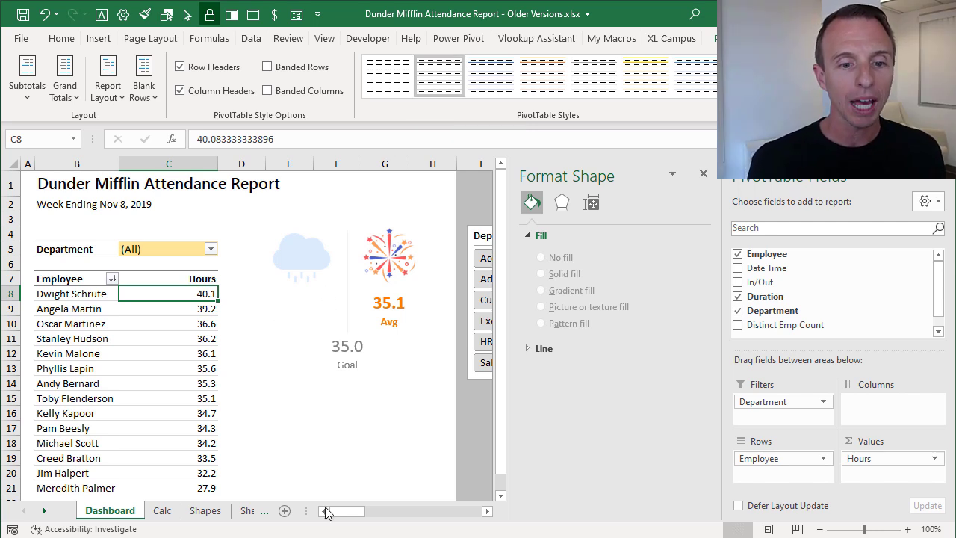
# Step: Inspect which PivotTables the Department slicer is connected to in its Report Connections, leaving the connections as they are
pyautogui.moveTo(326, 511); pyautogui.dragTo(349, 518)
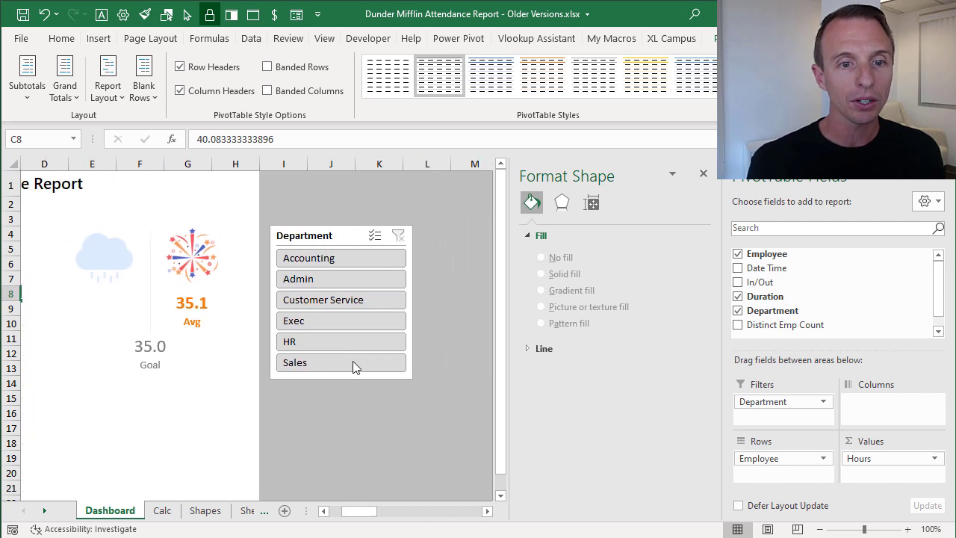
pyautogui.rightClick(342, 234)
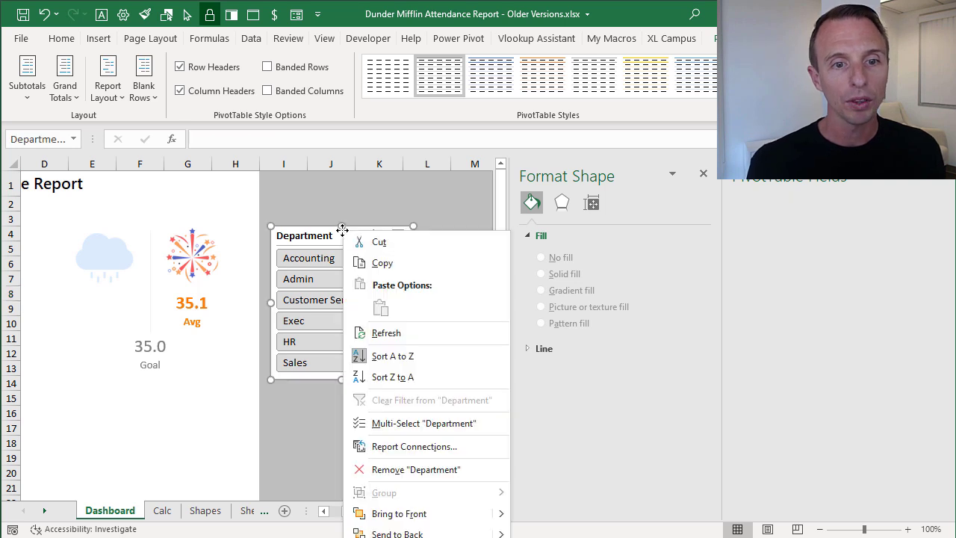
pyautogui.click(392, 446)
pyautogui.moveTo(358, 407); pyautogui.dragTo(348, 249)
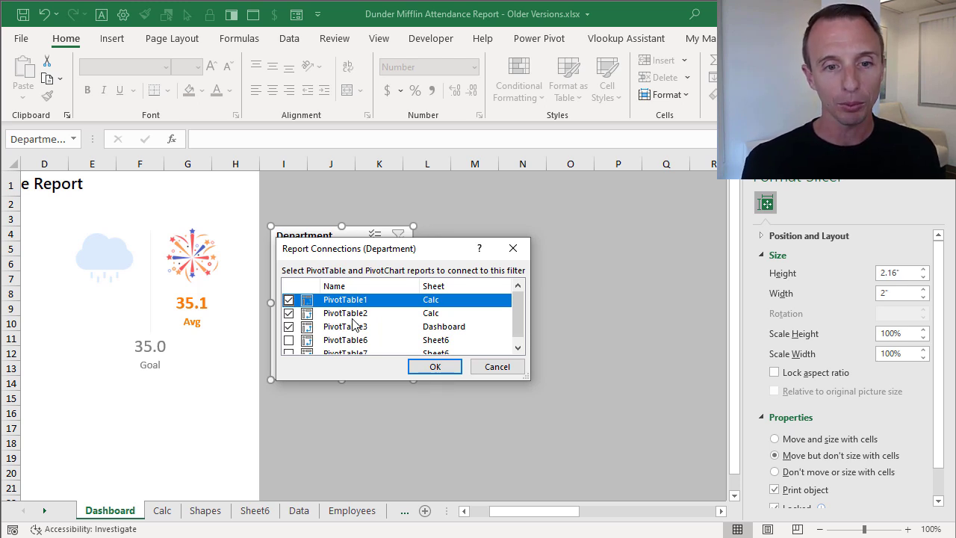
pyautogui.click(496, 366)
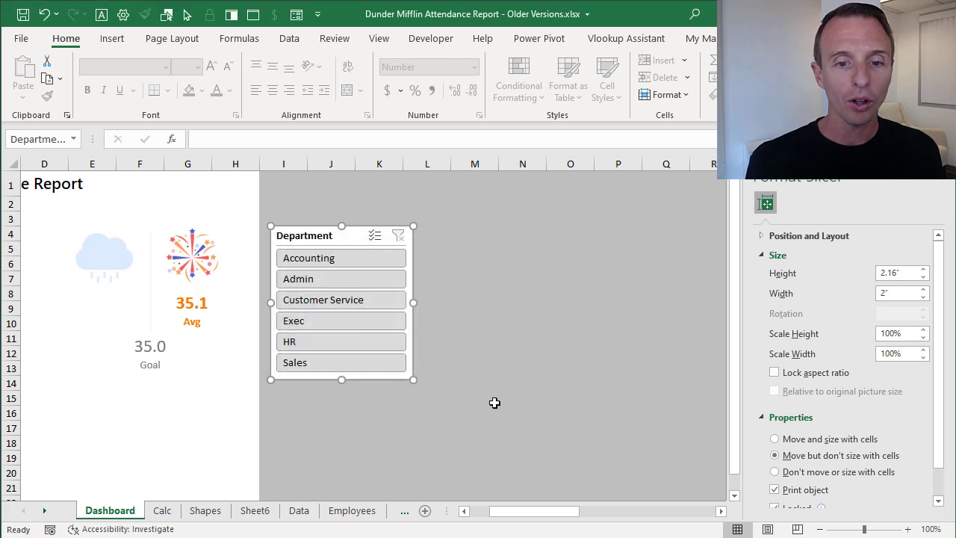
pyautogui.moveTo(533, 511); pyautogui.dragTo(515, 511)
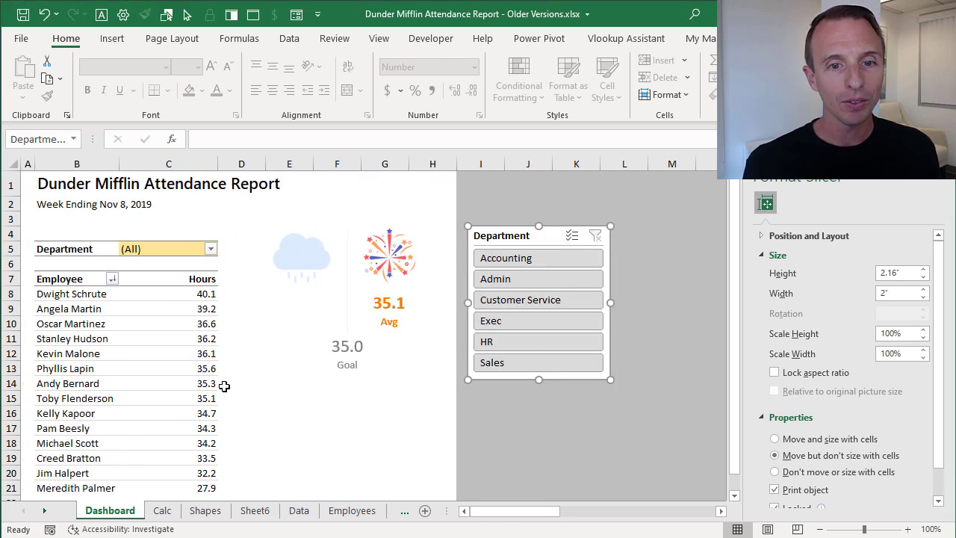